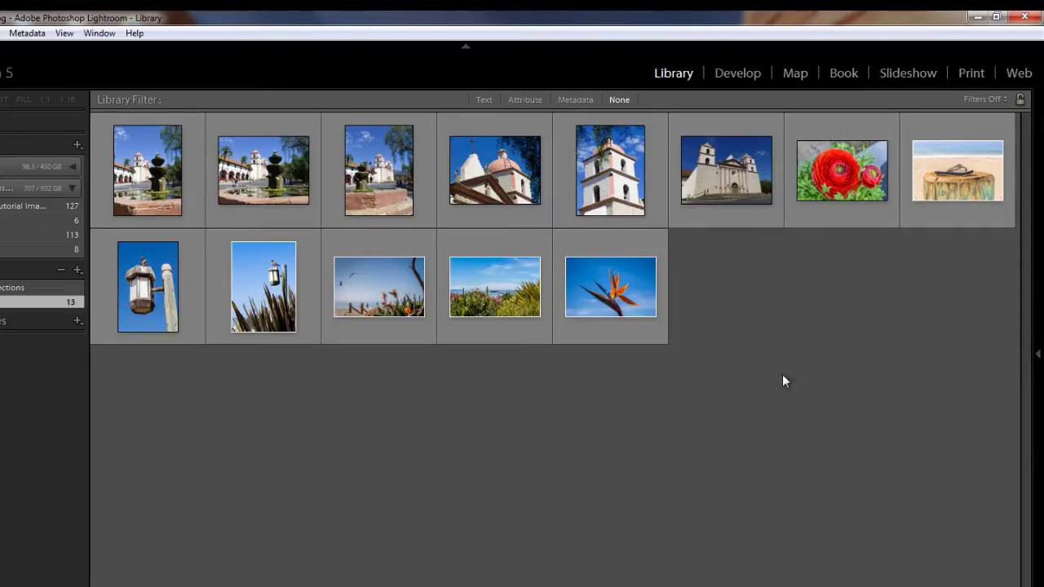
- Convert the red ranunculus photo flowers-5.jpg to black and white
{"action": "left_click", "coordinate": [836, 186]}
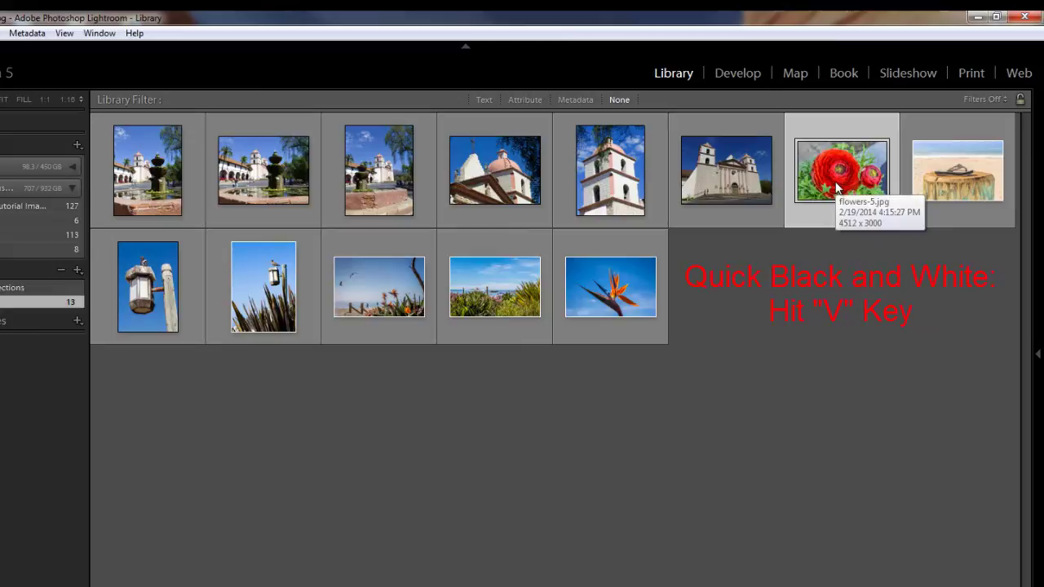
{"action": "key", "text": "v"}
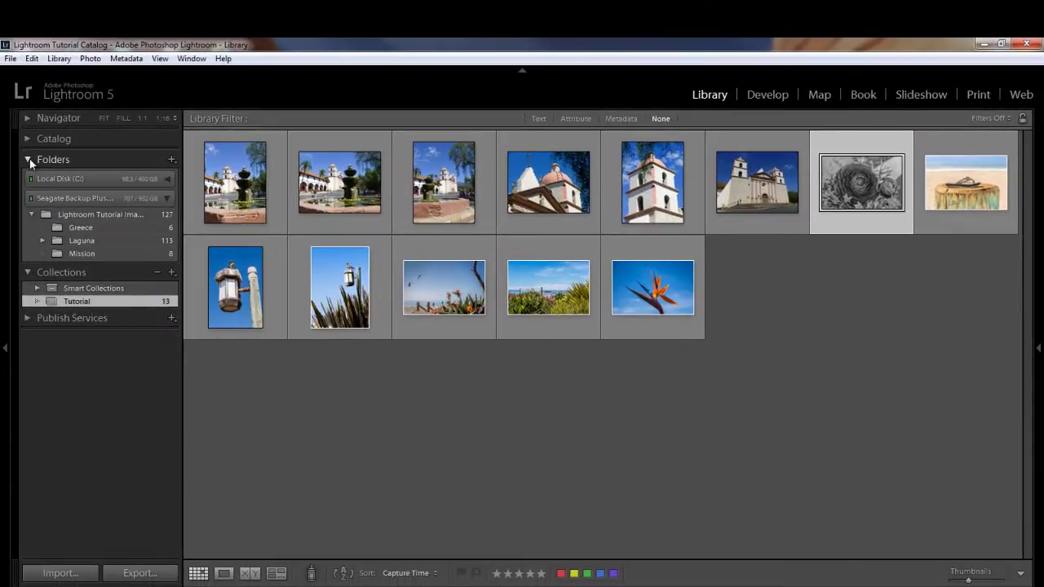
{"action": "left_click", "coordinate": [29, 160]}
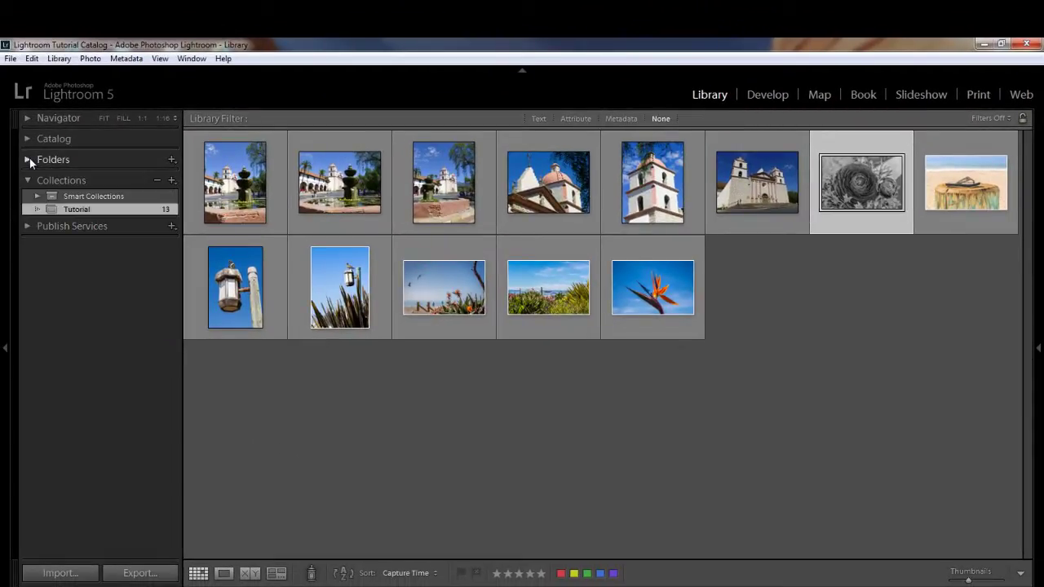
{"action": "left_click", "coordinate": [28, 159]}
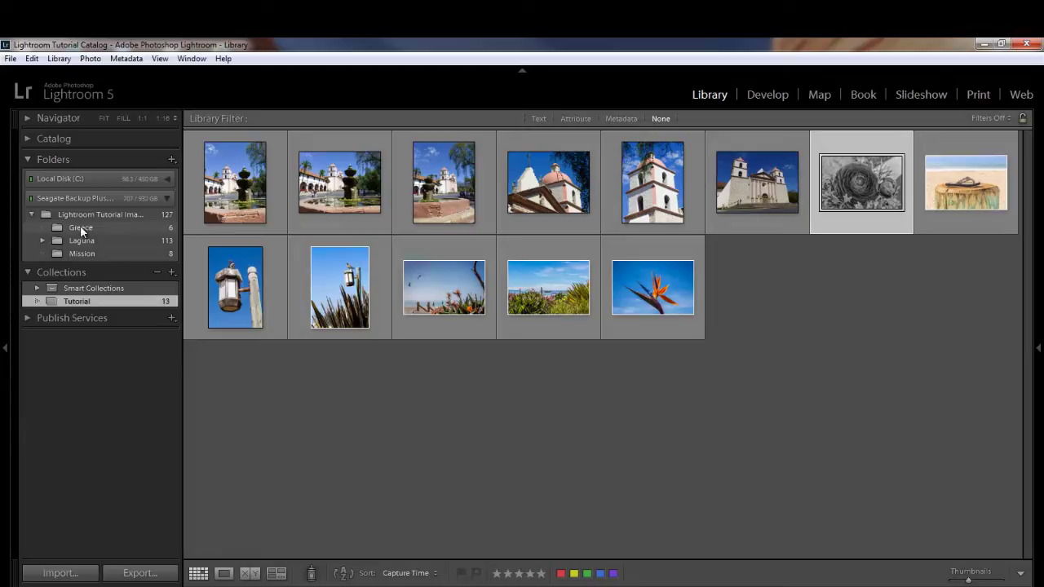
- Browse Laguna's Flowers subfolder, then collapse the folders and return to the Tutorial collection
{"action": "left_click", "coordinate": [43, 238]}
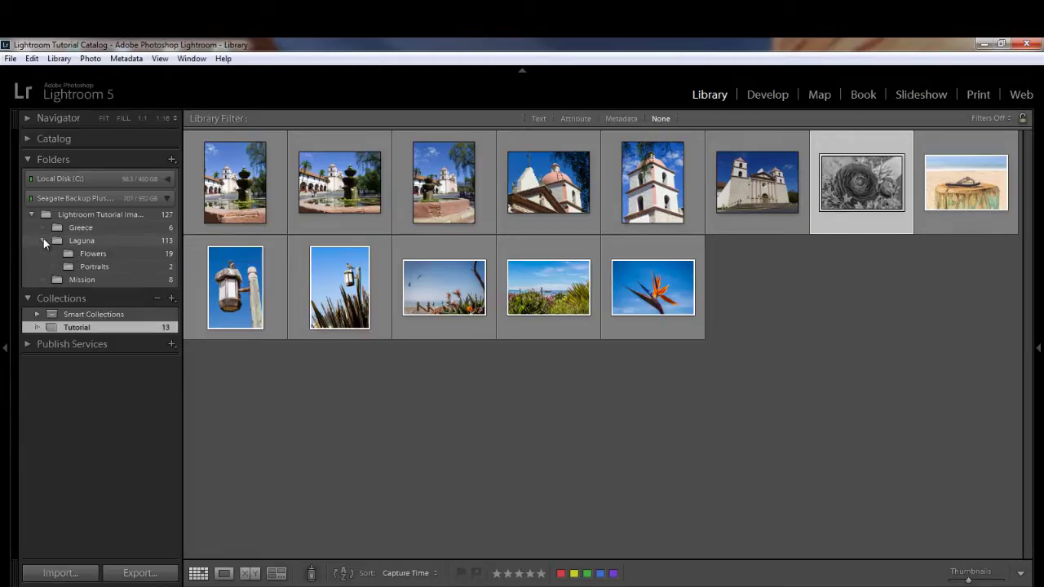
{"action": "left_click", "coordinate": [94, 253]}
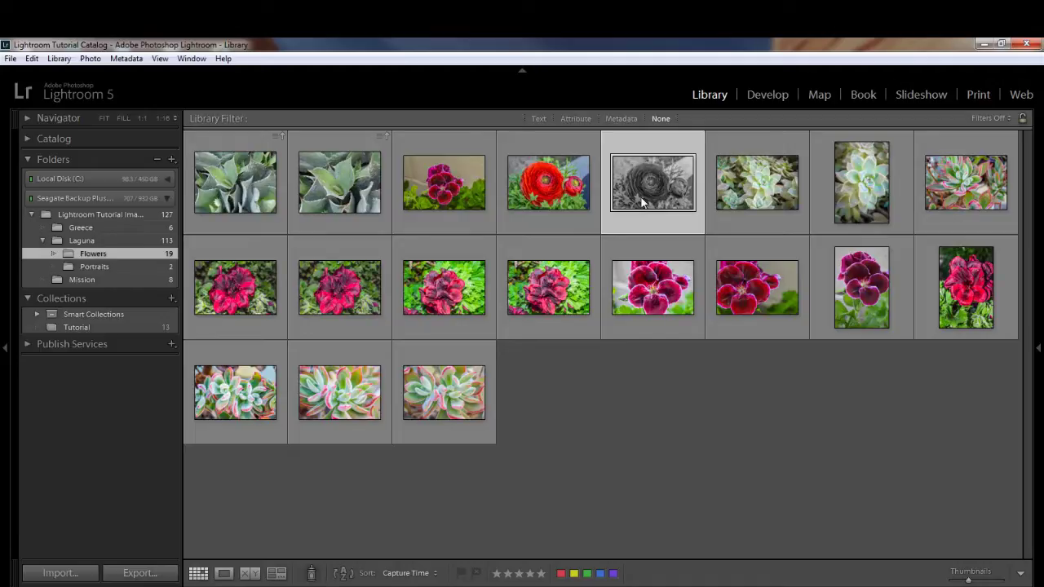
{"action": "left_click", "coordinate": [43, 240]}
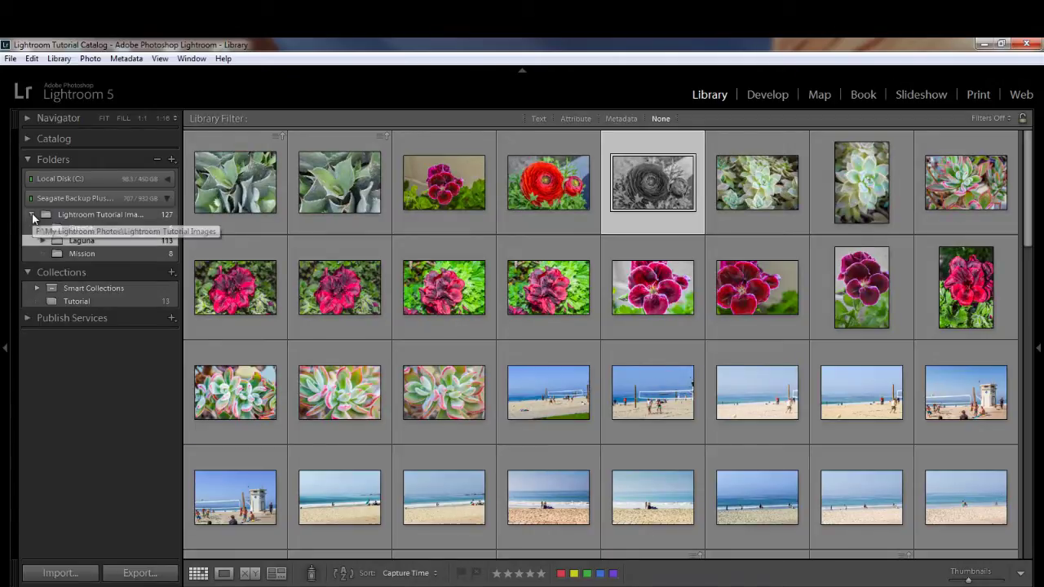
{"action": "left_click", "coordinate": [33, 216]}
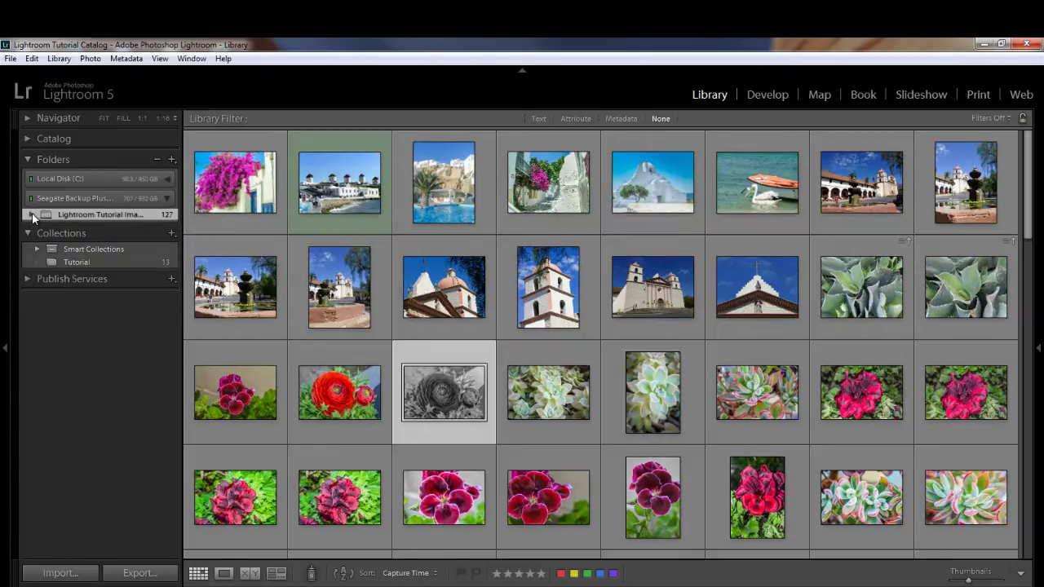
{"action": "left_click", "coordinate": [74, 262]}
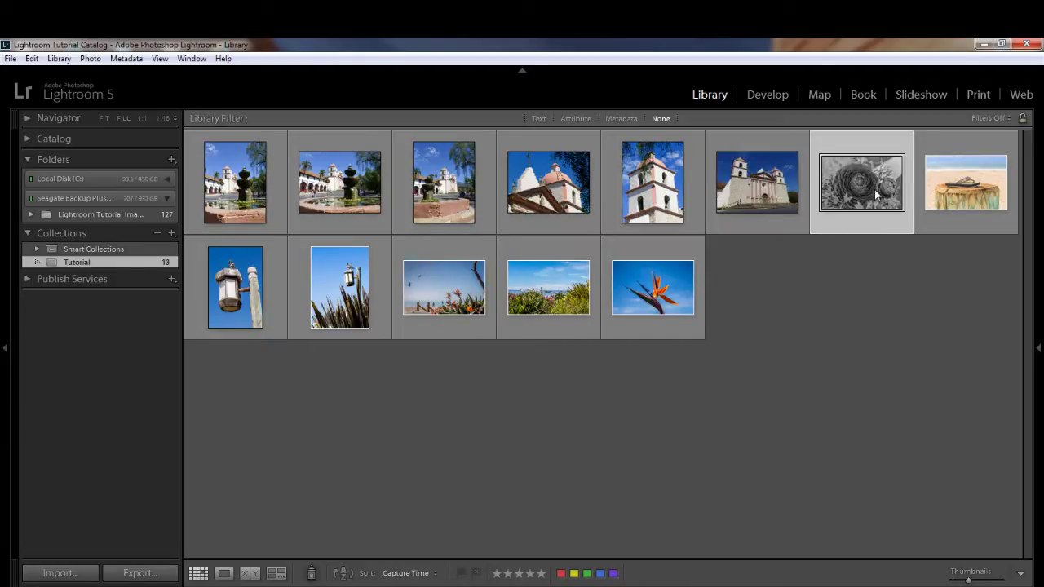
- Restore flowers-5.jpg from black and white to its original red colour
{"action": "mouse_move", "coordinate": [875, 194]}
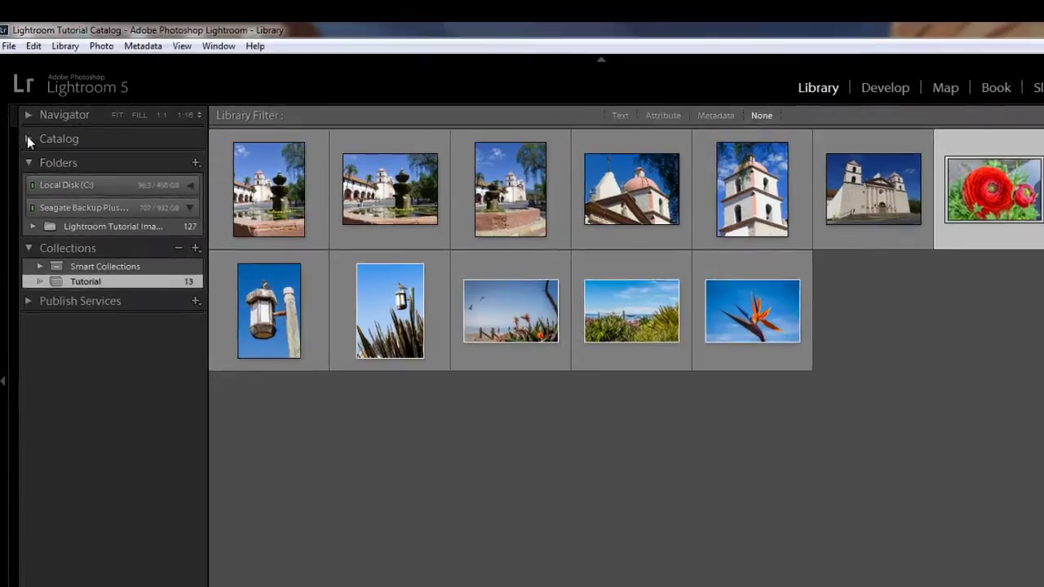
- Expand the Catalog panel to show the catalog's 199 photographs
{"action": "left_click", "coordinate": [27, 139]}
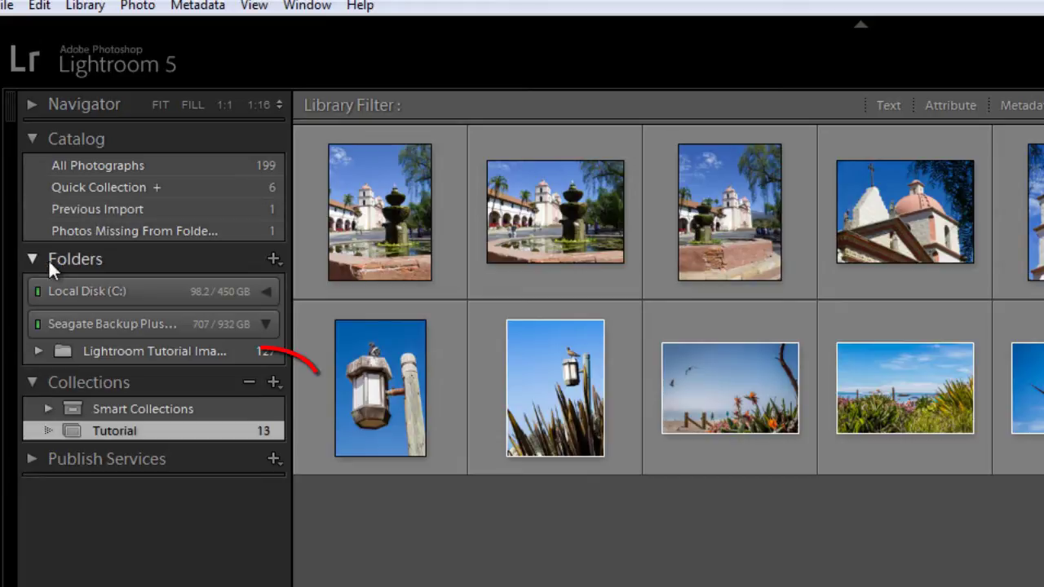
- Use Create Collection Set to add an empty set named 'Beaches Collection'
{"action": "left_click", "coordinate": [274, 381]}
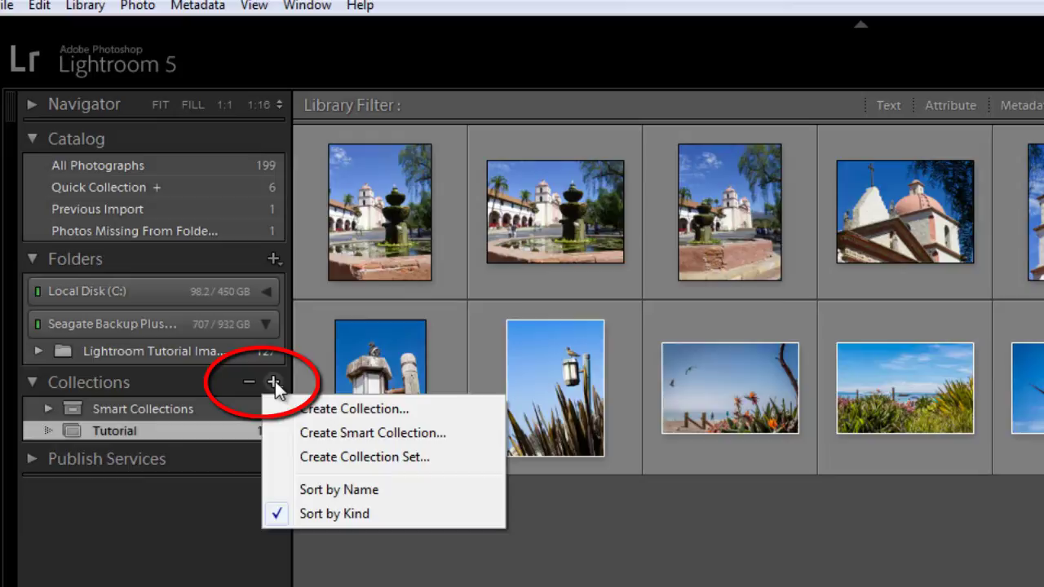
{"action": "left_click", "coordinate": [396, 458]}
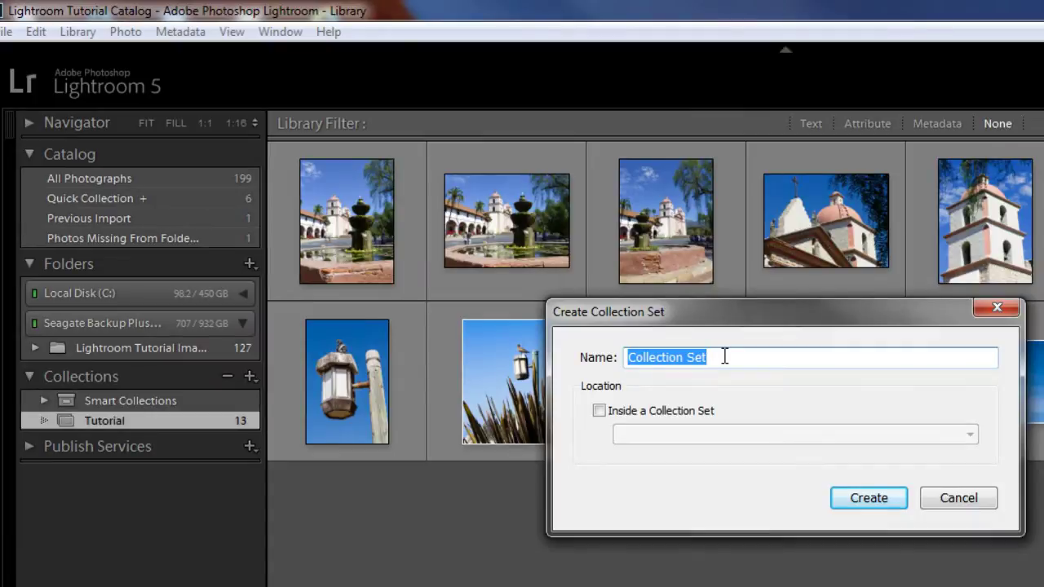
{"action": "left_click", "coordinate": [769, 360]}
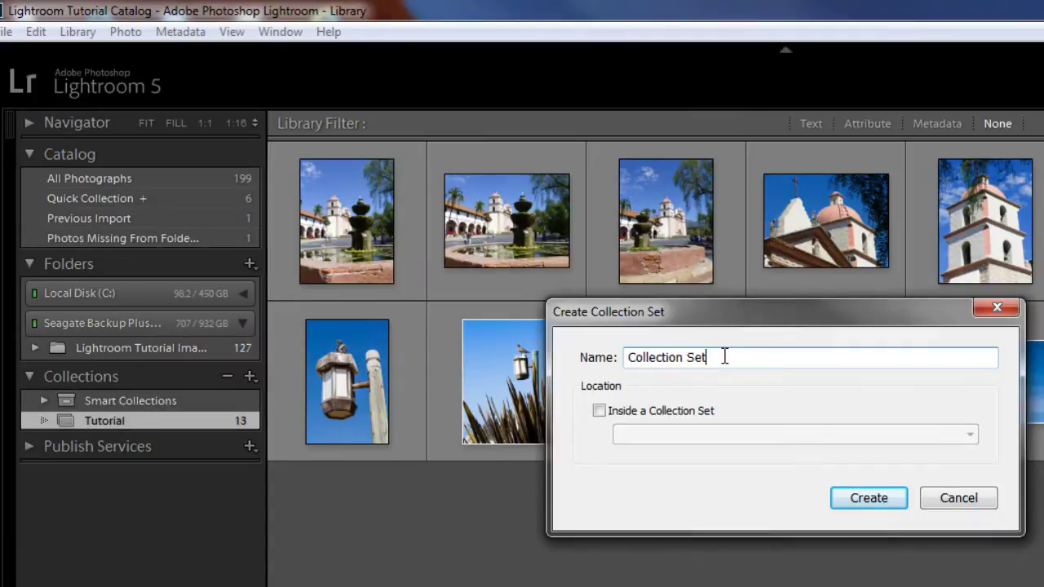
{"action": "left_click_drag", "start_coordinate": [724, 357], "coordinate": [610, 362]}
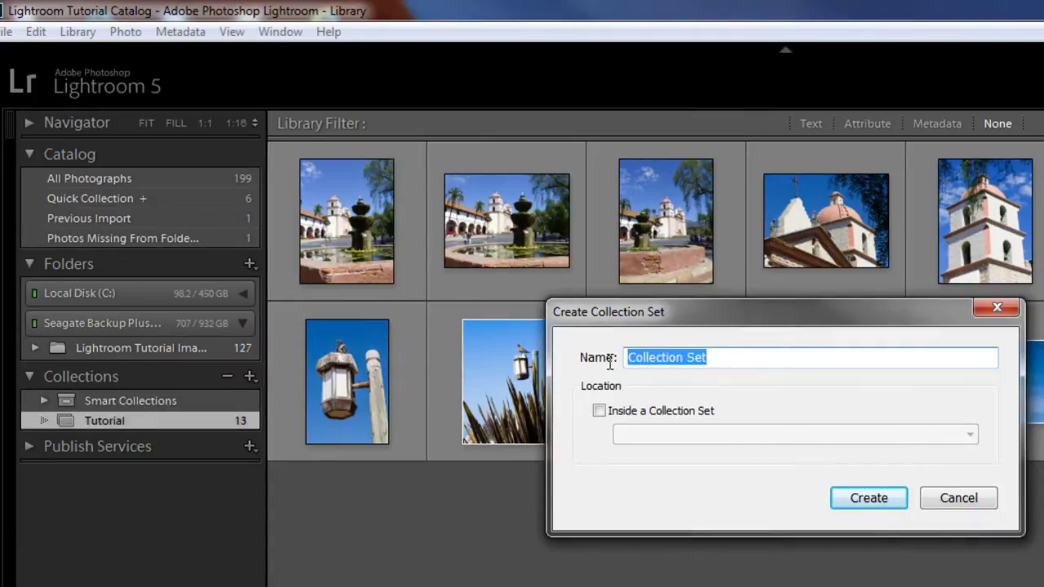
{"action": "type", "text": "Beachs"}
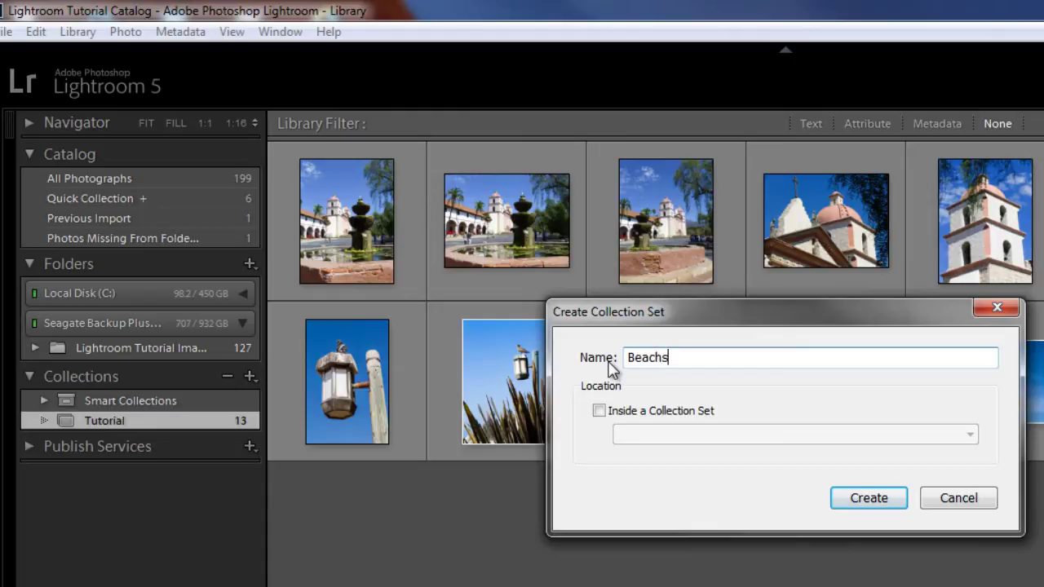
{"action": "key", "text": "BackSpace"}
{"action": "type", "text": "es Cole"}
{"action": "key", "text": "BackSpace"}
{"action": "type", "text": "lection"}
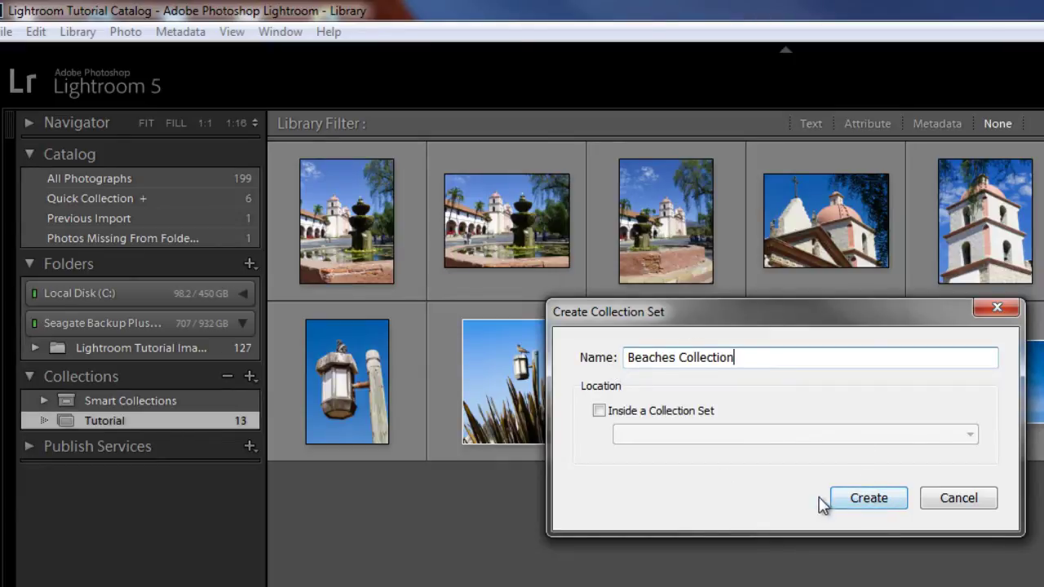
{"action": "left_click", "coordinate": [866, 503]}
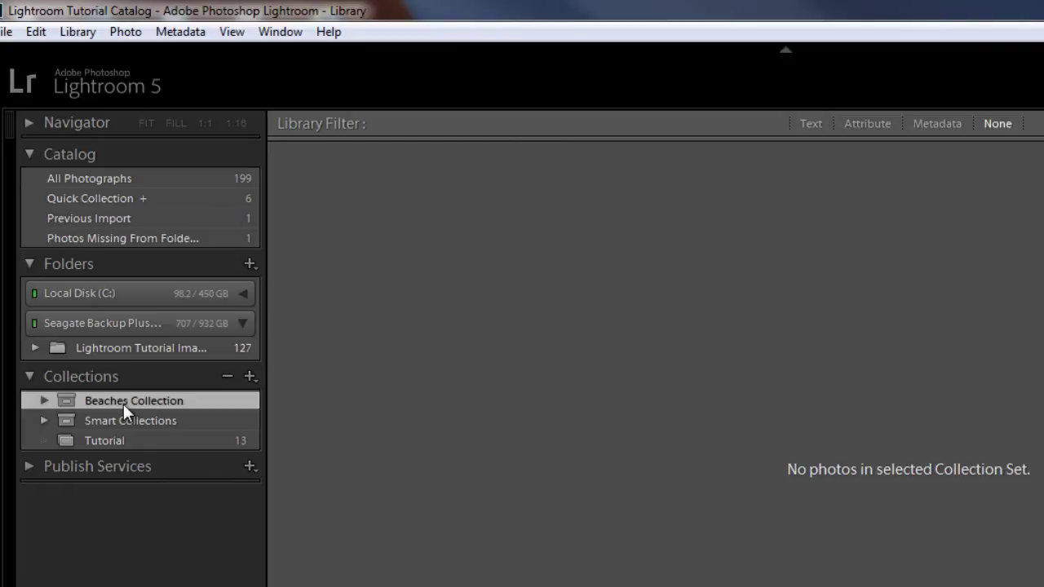
- Create a 'Laguna Beach' collection inside Beaches Collection and make it the target collection
{"action": "left_click", "coordinate": [252, 377]}
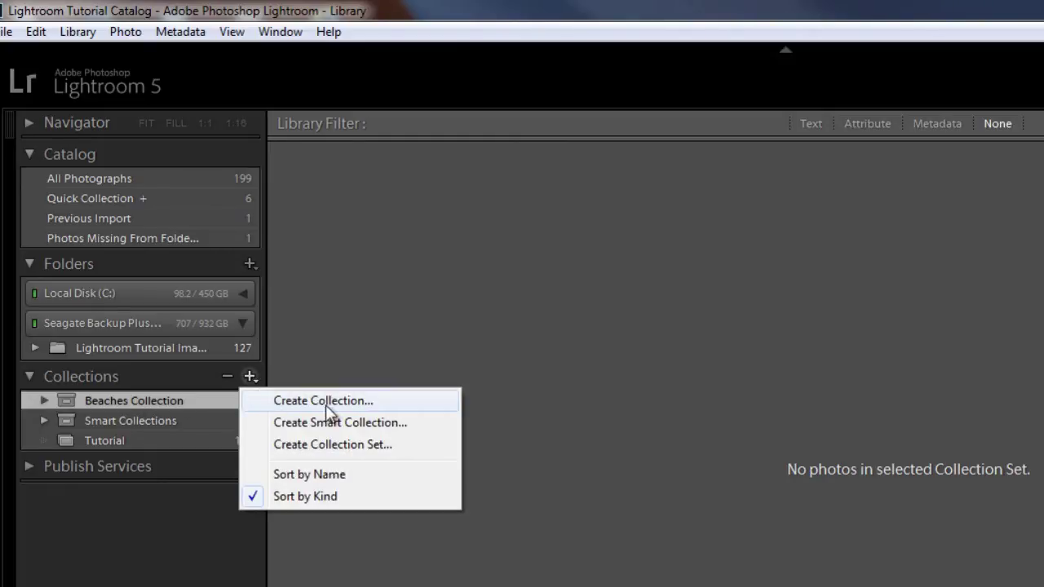
{"action": "left_click", "coordinate": [352, 402]}
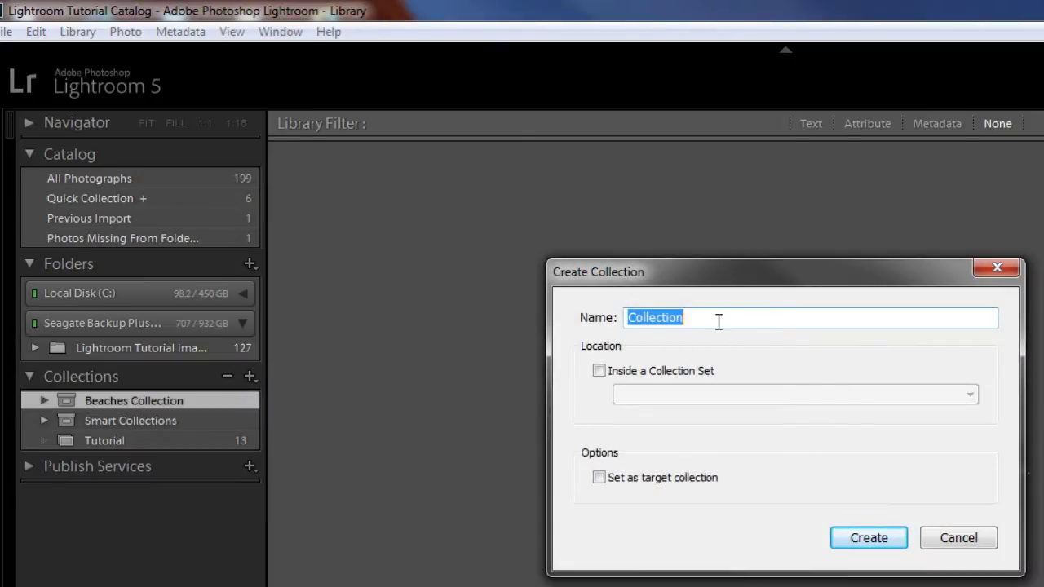
{"action": "type", "text": "Laguna "}
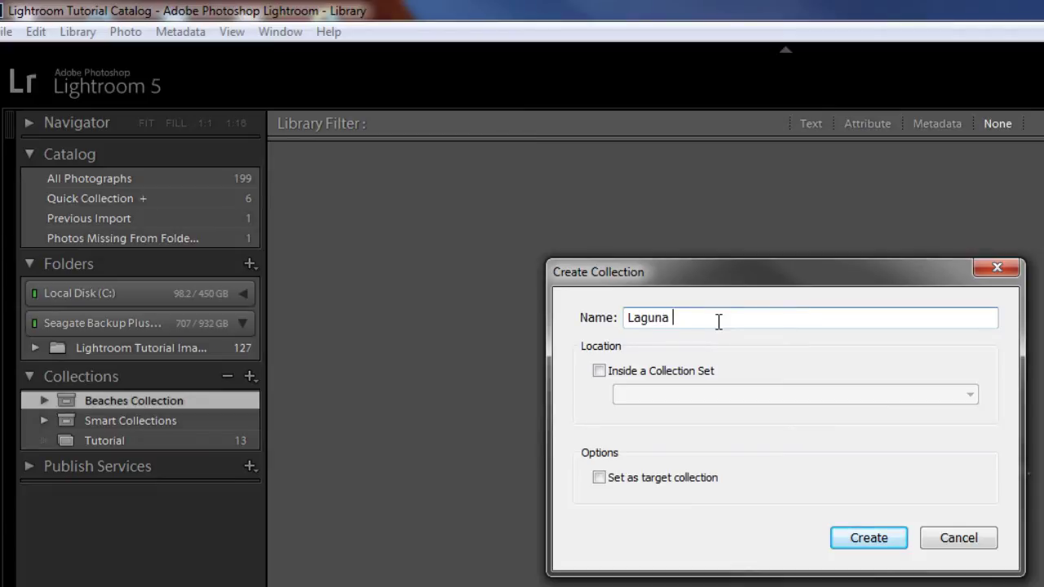
{"action": "type", "text": "Beach"}
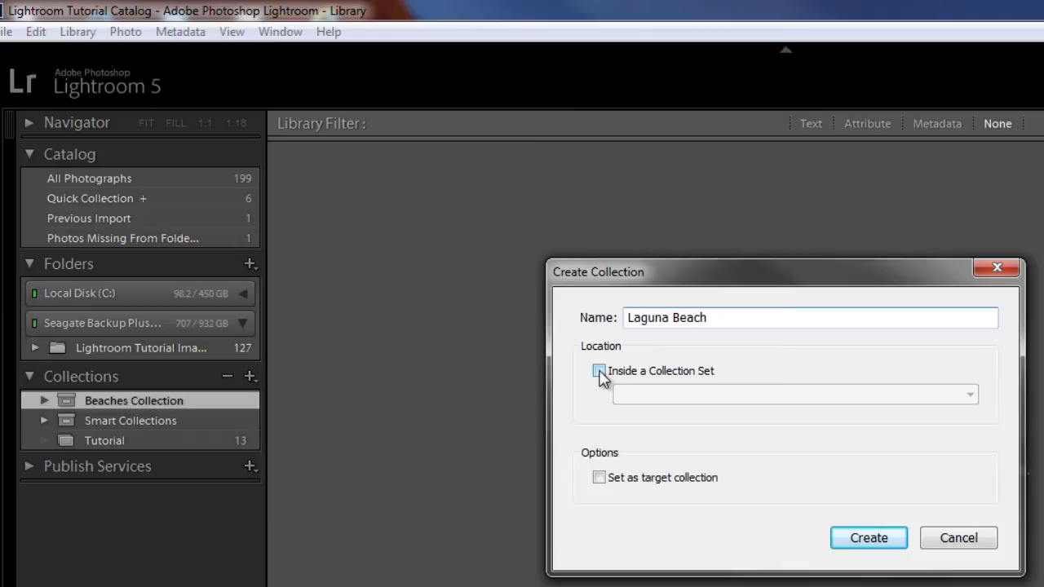
{"action": "left_click", "coordinate": [600, 372]}
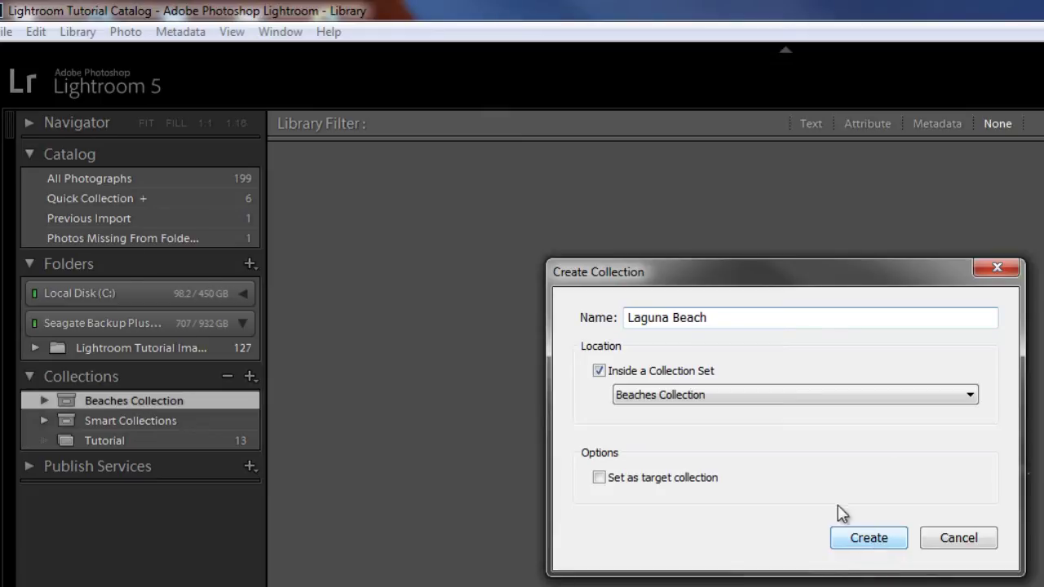
{"action": "left_click", "coordinate": [600, 478]}
{"action": "left_click", "coordinate": [869, 538]}
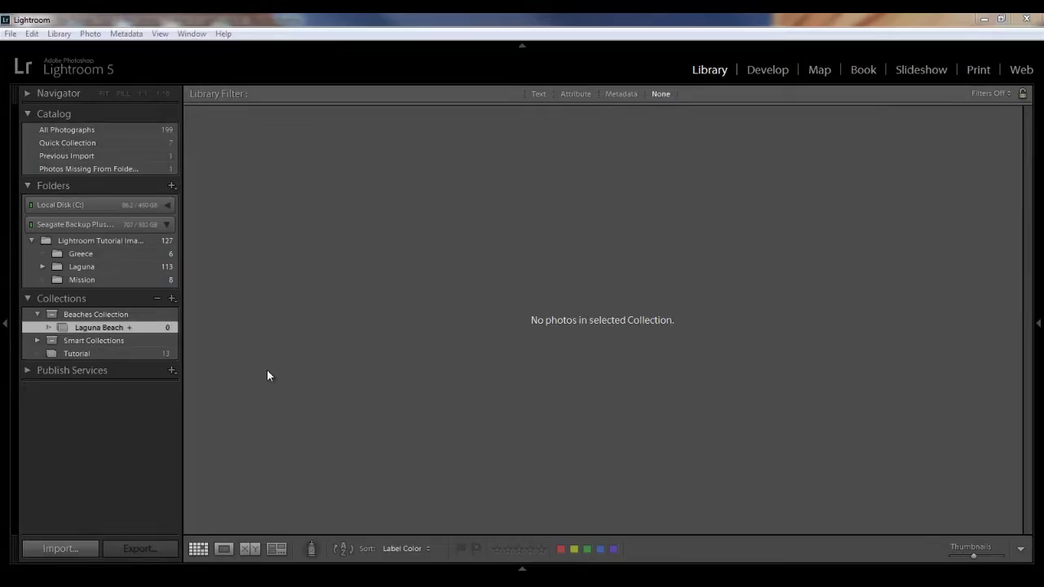
- Select the flower, succulent, volleyball and flip-flop photos in Laguna and add them with B
{"action": "left_click", "coordinate": [84, 265]}
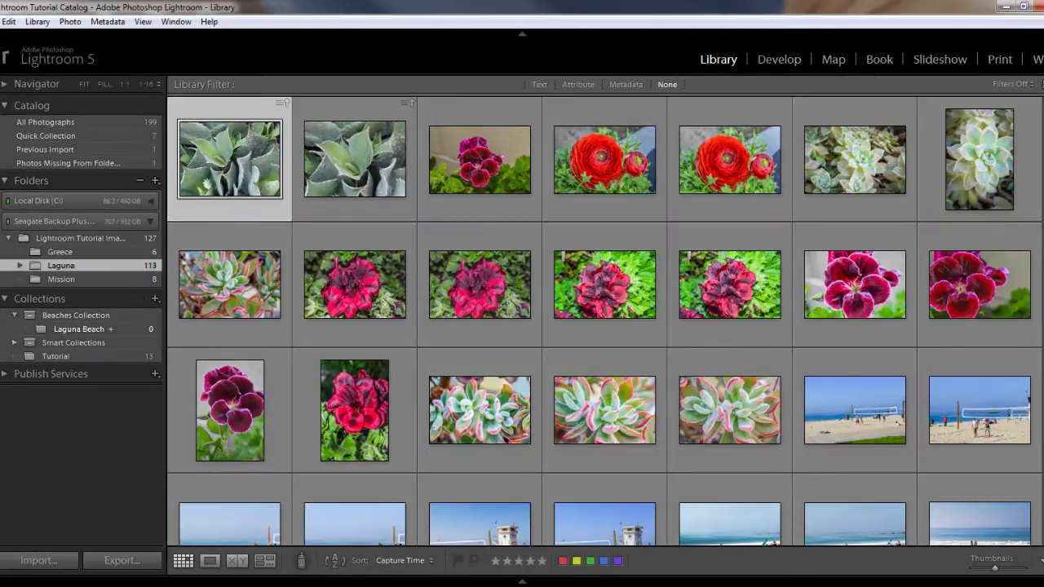
{"action": "scroll", "coordinate": [1038, 163], "scroll_direction": "down", "scroll_amount": 2}
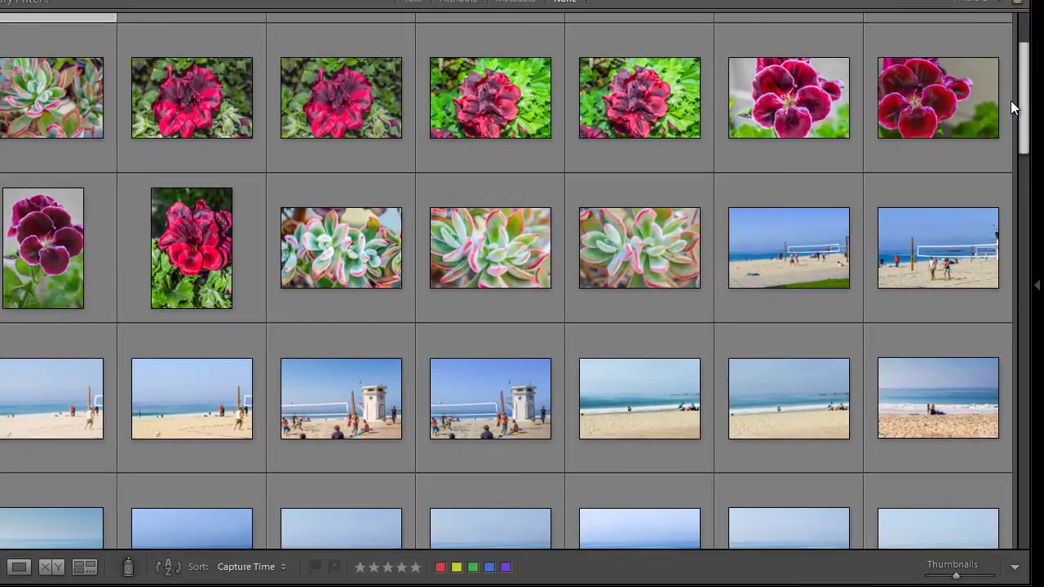
{"action": "left_click", "coordinate": [777, 113]}
{"action": "left_click", "coordinate": [641, 249], "text": "ctrl"}
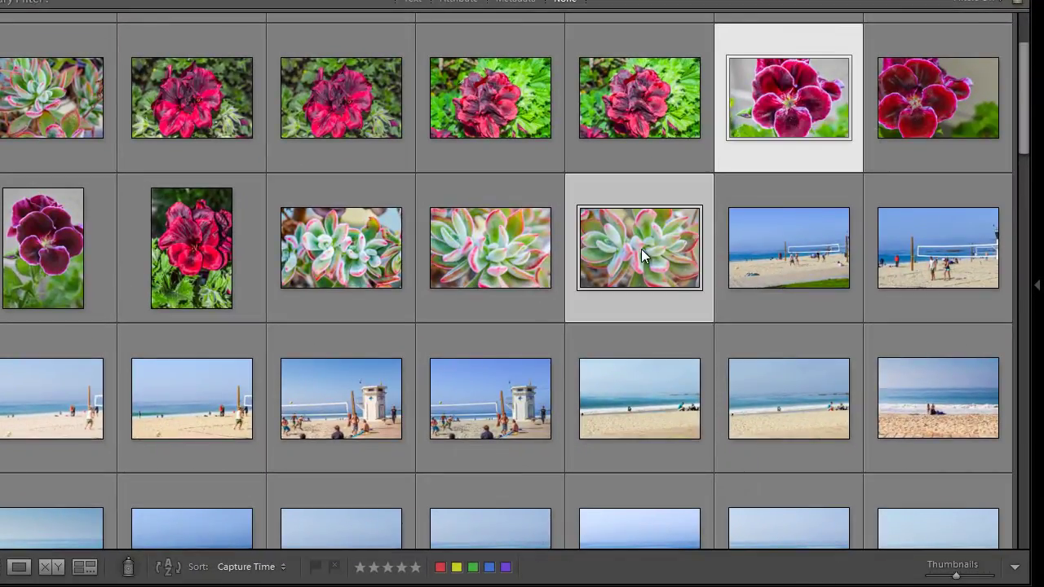
{"action": "left_click", "coordinate": [942, 250], "text": "ctrl"}
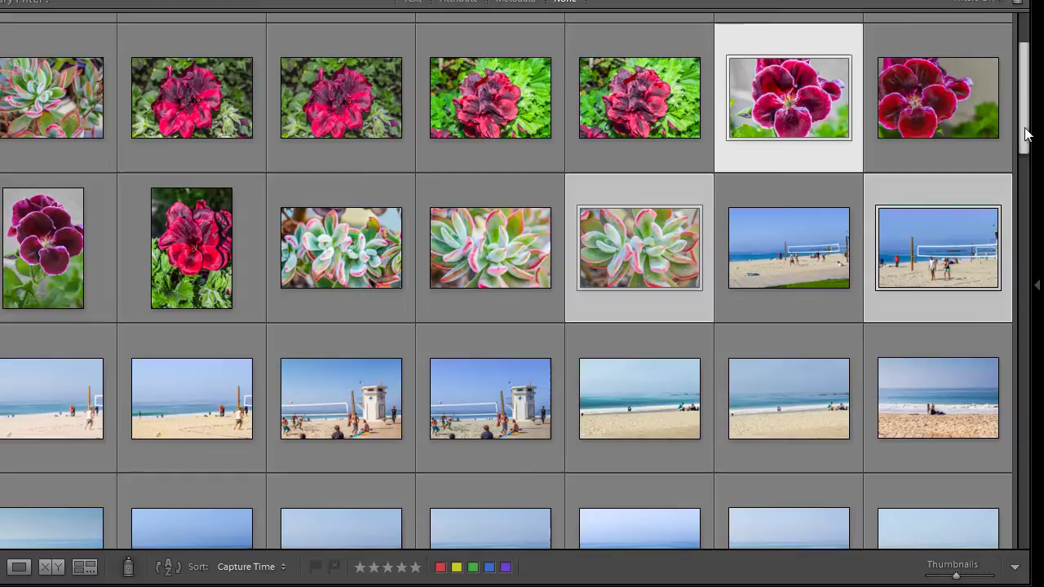
{"action": "left_click_drag", "start_coordinate": [1025, 135], "coordinate": [1024, 196]}
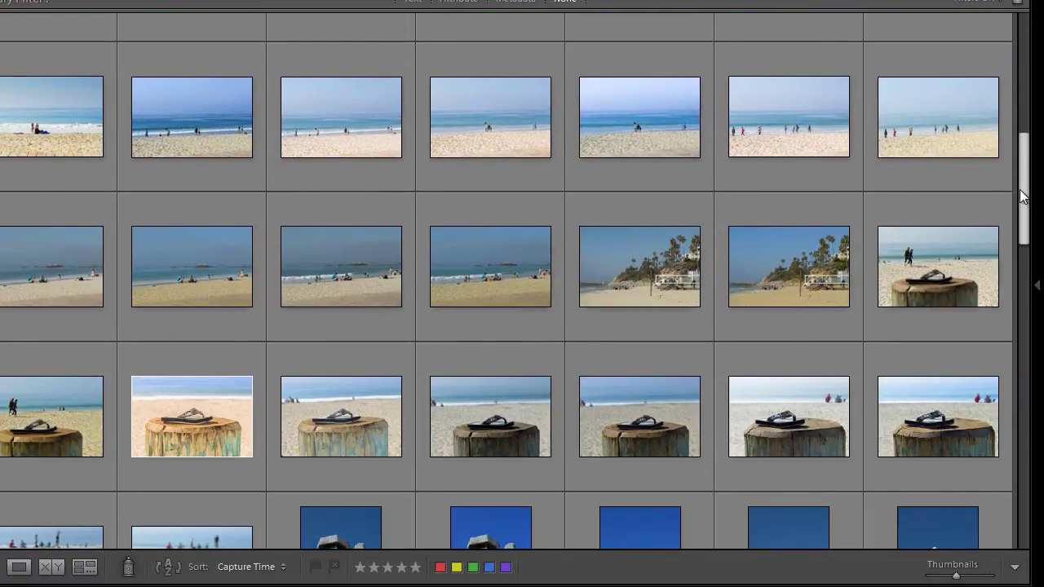
{"action": "left_click", "coordinate": [199, 407]}
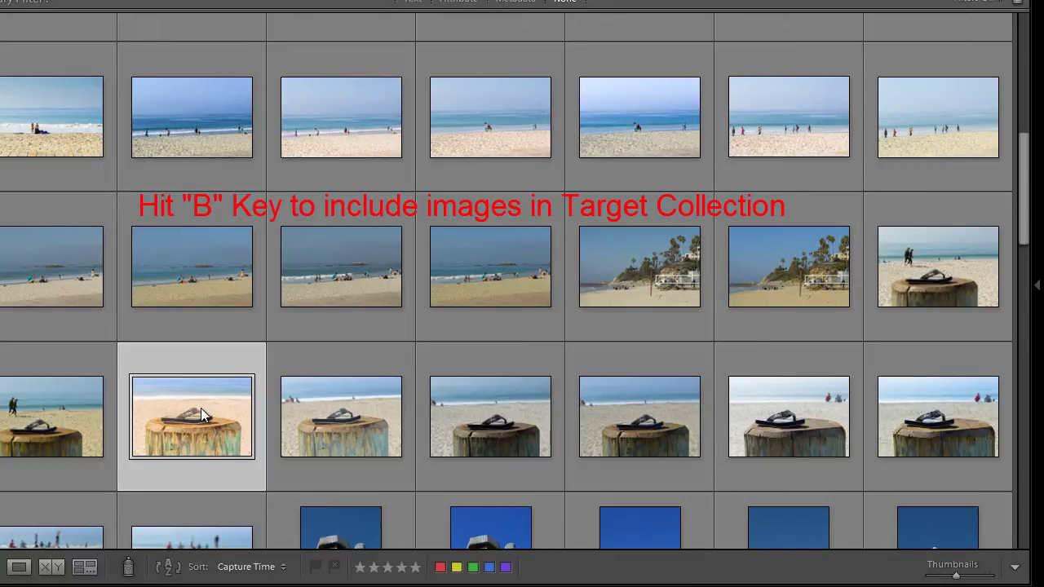
{"action": "key", "text": "b"}
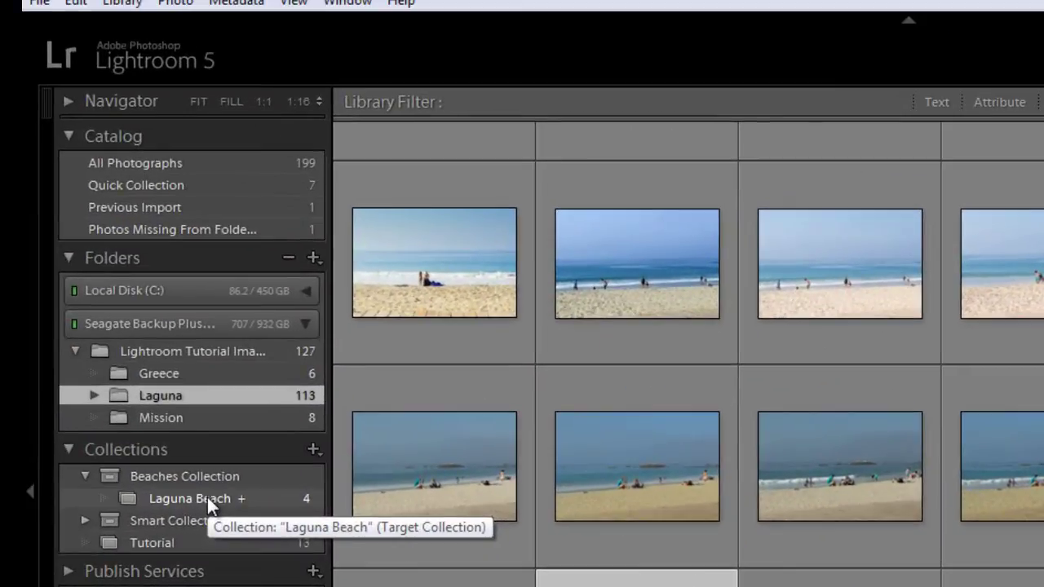
{"action": "left_click", "coordinate": [207, 496]}
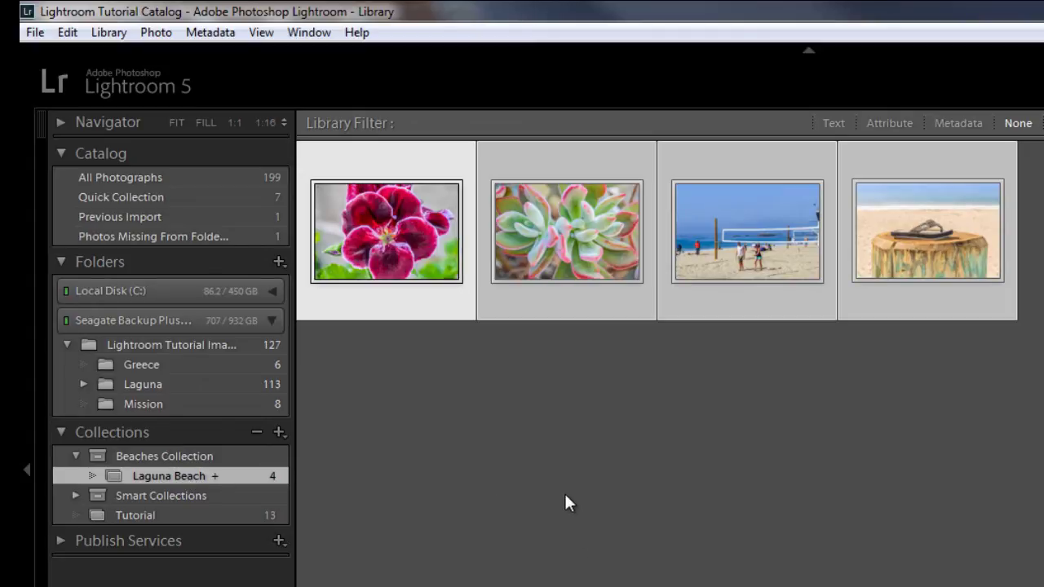
{"action": "left_click", "coordinate": [148, 384]}
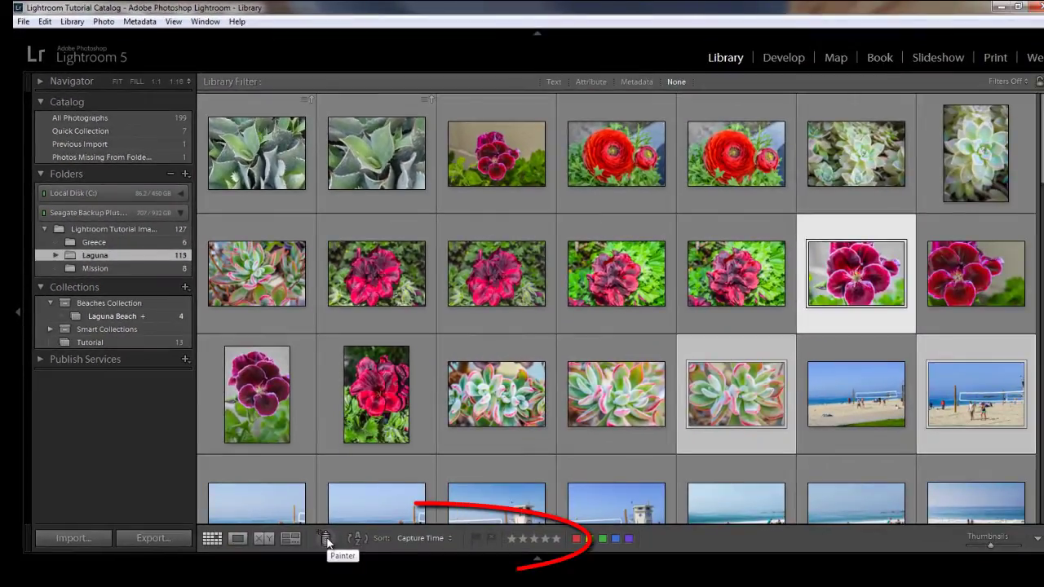
- Turn on the Painter tool with Paint set to Target Collection
{"action": "left_click", "coordinate": [326, 540]}
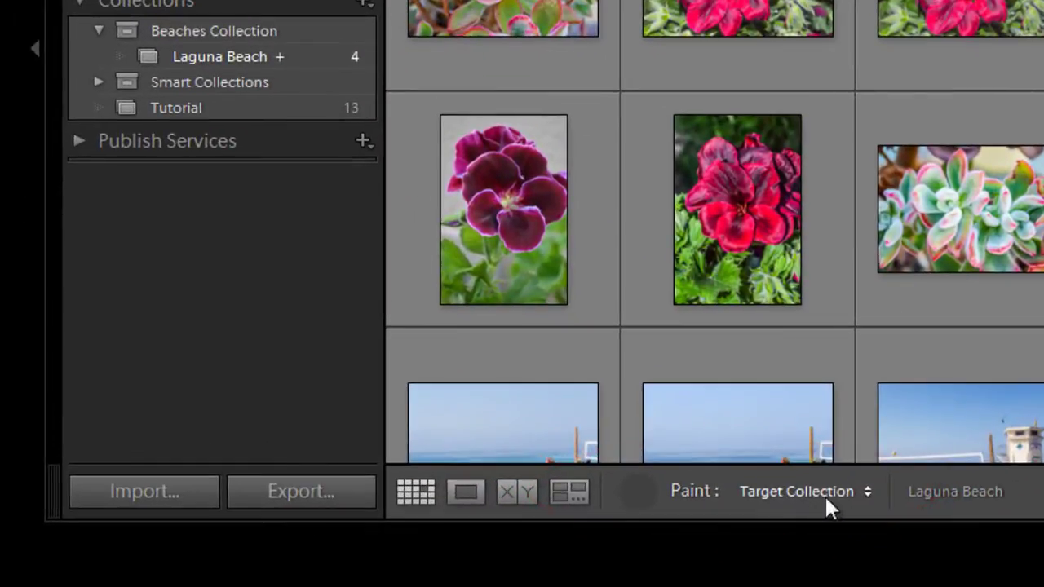
{"action": "left_click", "coordinate": [865, 492]}
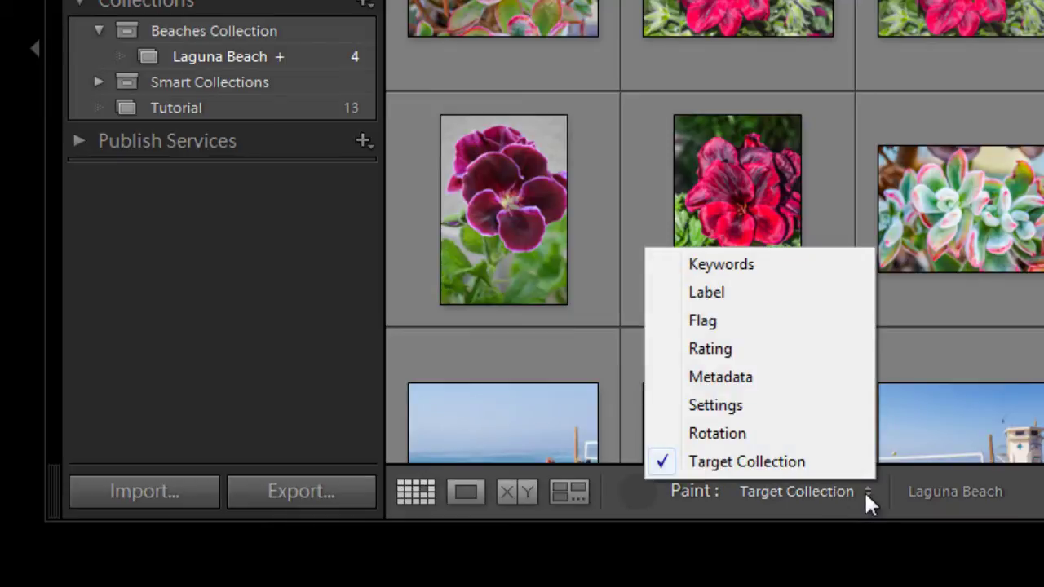
{"action": "left_click", "coordinate": [865, 491]}
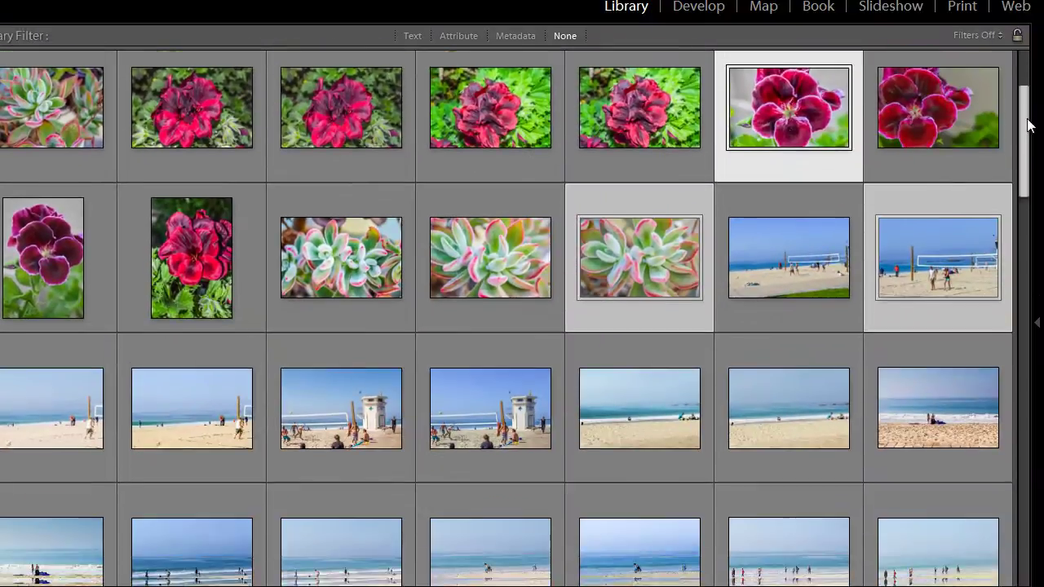
- Paint ten lamp-post and beach thumbnails into Laguna Beach, bringing it to 14 photos
{"action": "scroll", "coordinate": [1028, 124], "scroll_direction": "down", "scroll_amount": 10}
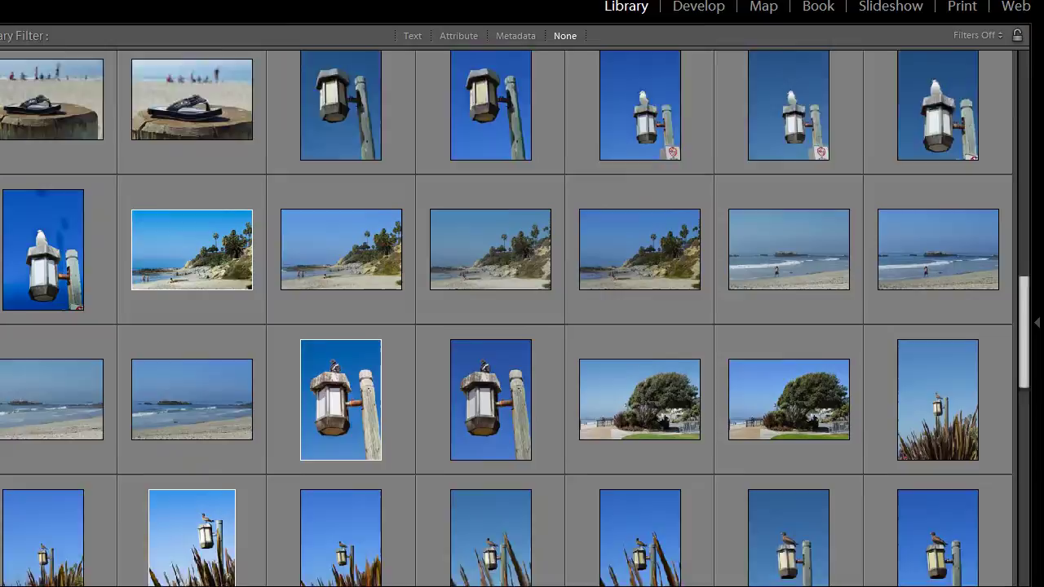
{"action": "scroll", "coordinate": [1030, 498], "scroll_direction": "down", "scroll_amount": 10}
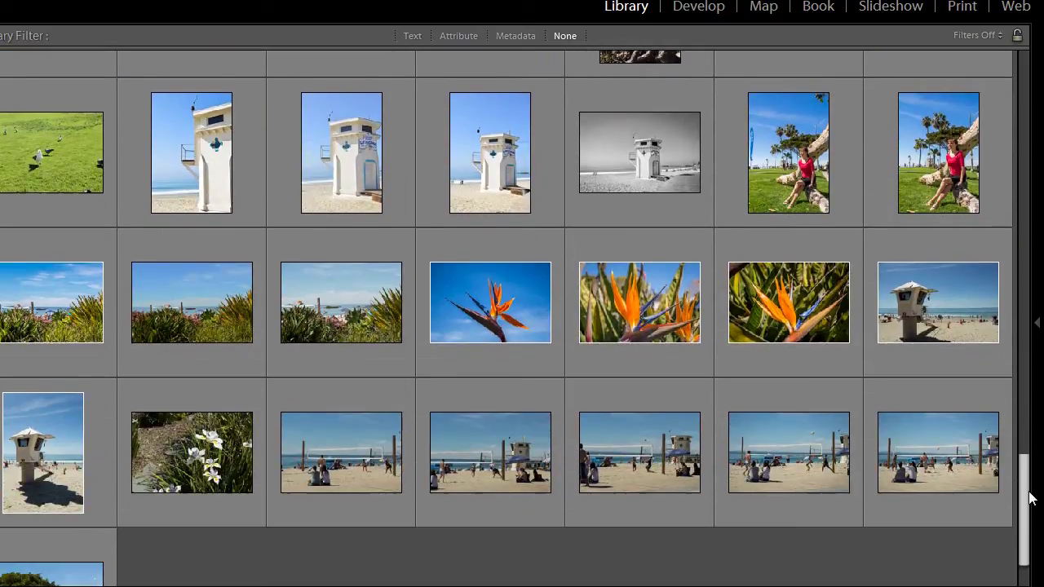
{"action": "scroll", "coordinate": [1030, 497], "scroll_direction": "up", "scroll_amount": 10}
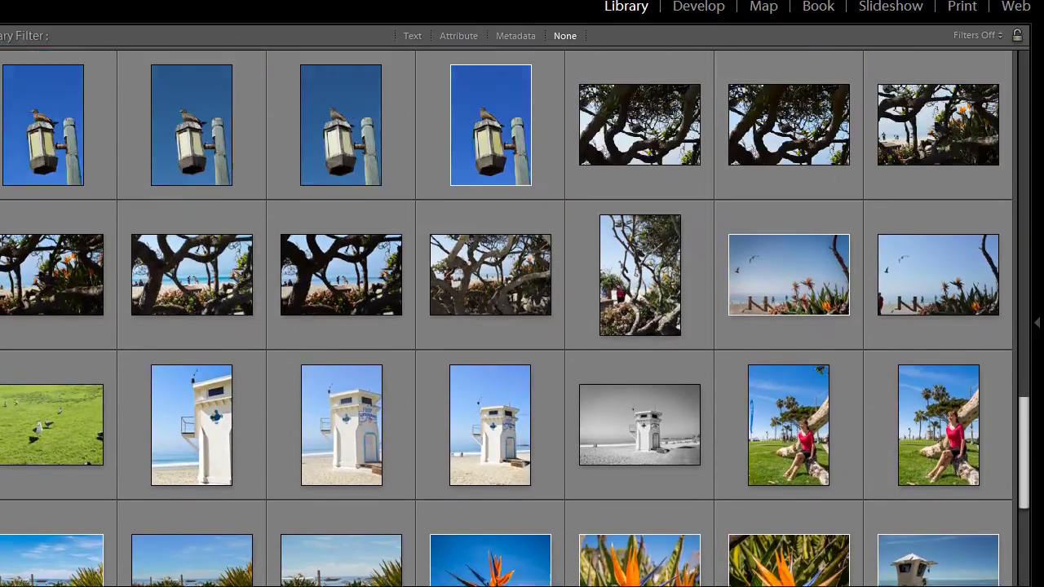
{"action": "scroll", "coordinate": [1041, 349], "scroll_direction": "up", "scroll_amount": 5}
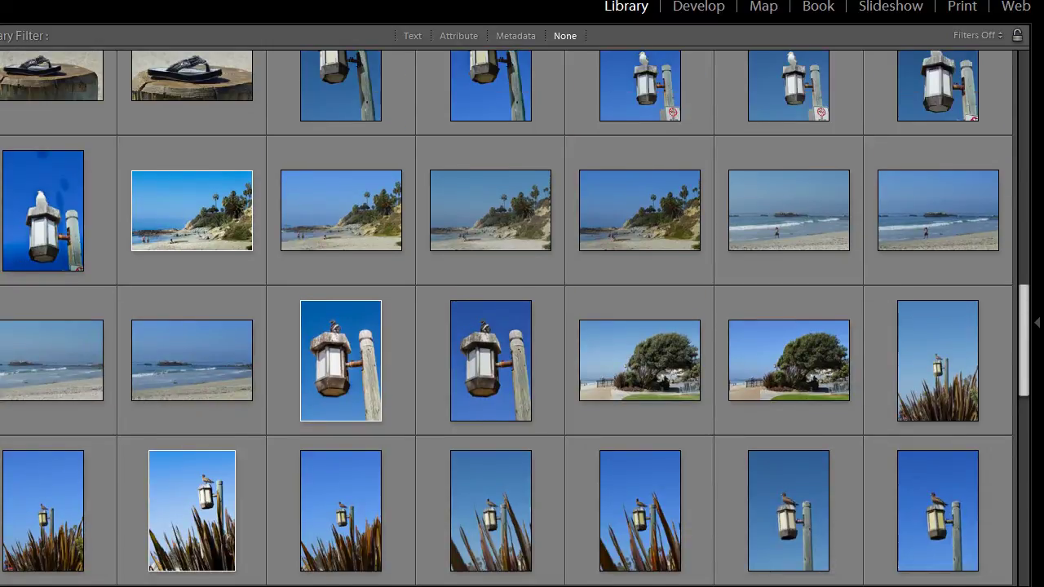
{"action": "scroll", "coordinate": [1041, 349], "scroll_direction": "down", "scroll_amount": 2}
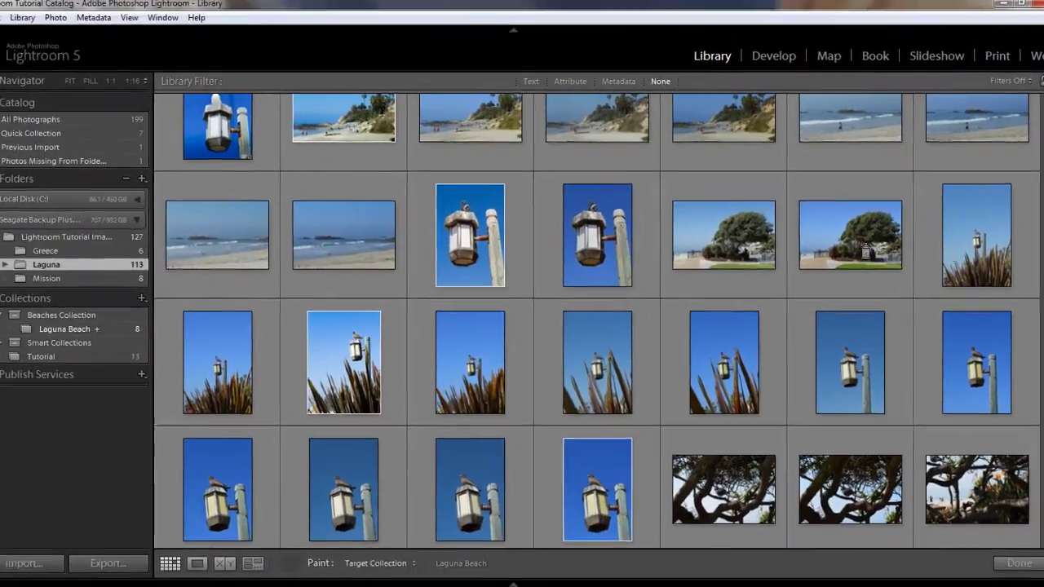
{"action": "mouse_move", "coordinate": [866, 252]}
{"action": "left_mouse_down"}
{"action": "mouse_move", "coordinate": [973, 251]}
{"action": "mouse_move", "coordinate": [984, 368]}
{"action": "mouse_move", "coordinate": [485, 371]}
{"action": "left_mouse_up"}
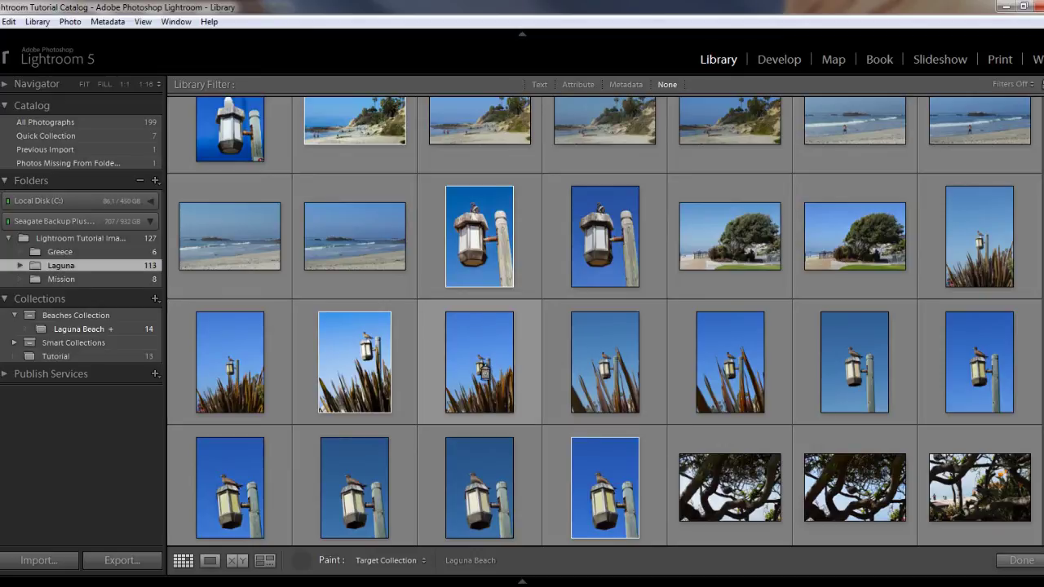
- Show Laguna Beach's 14 photos and uncheck Set as Target Collection in its context menu
{"action": "left_click", "coordinate": [80, 328]}
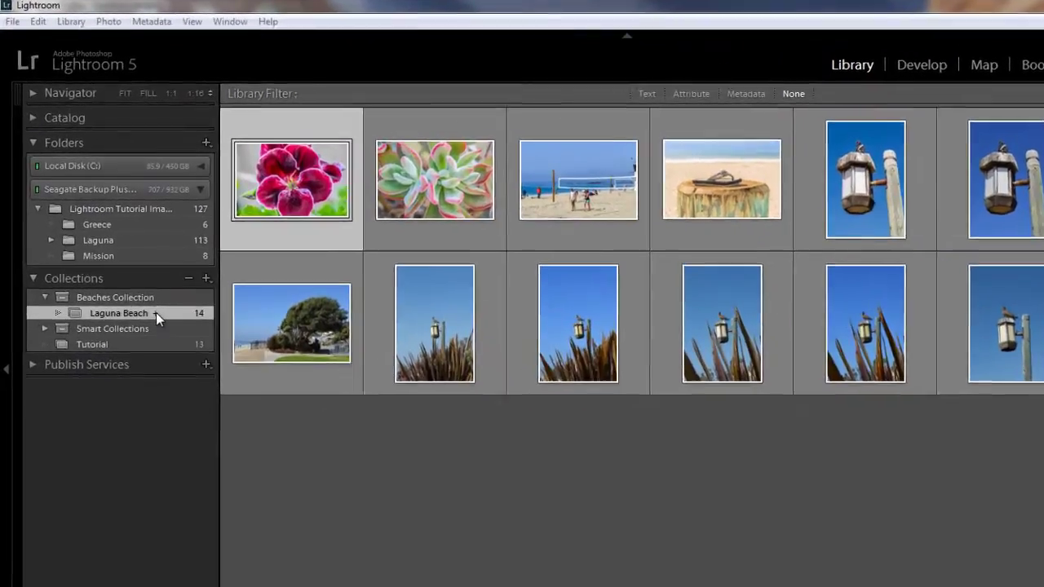
{"action": "right_click", "coordinate": [132, 281]}
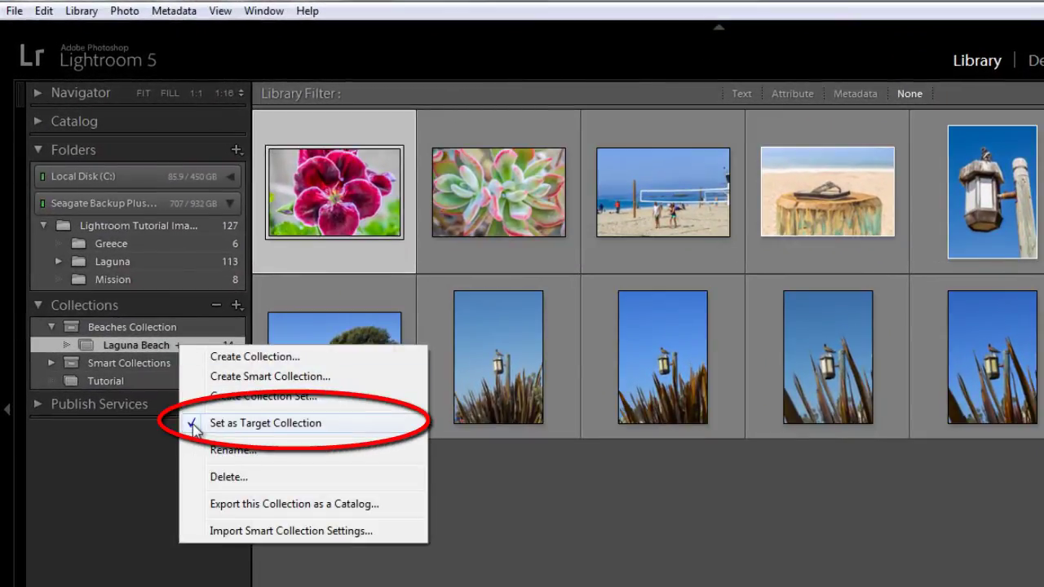
{"action": "left_click", "coordinate": [192, 424]}
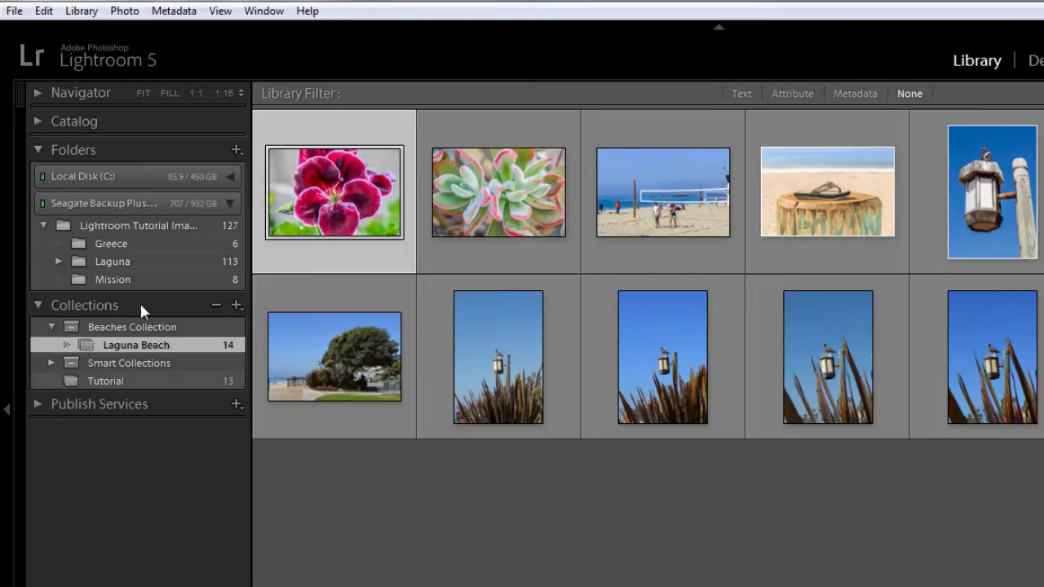
- Expand the Catalog panel to list All Photographs and Quick Collection
{"action": "left_click", "coordinate": [37, 120]}
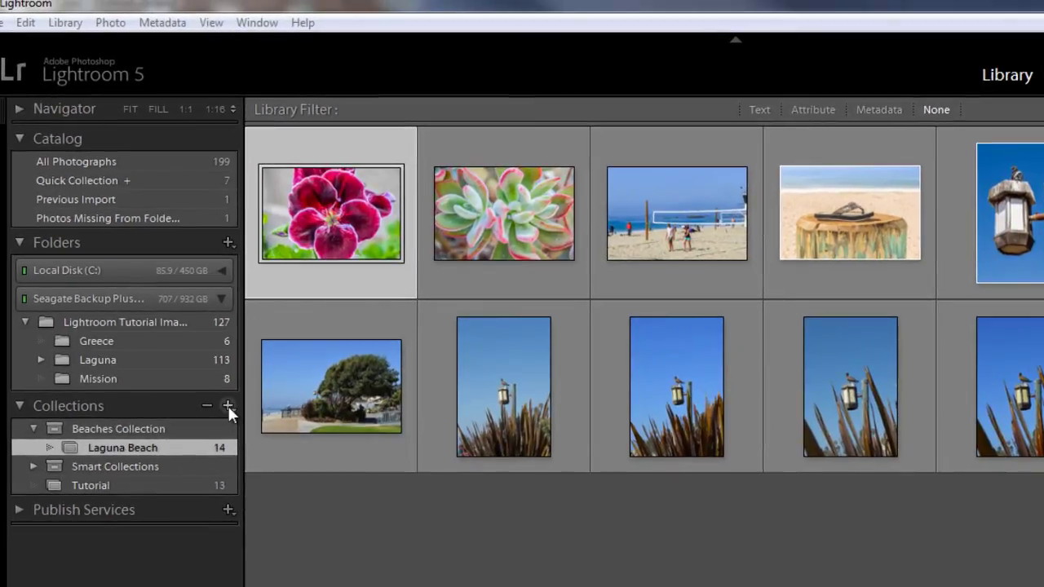
- Start a new smart collection and name it 'Tutorial Smart Collection'
{"action": "left_click", "coordinate": [236, 376]}
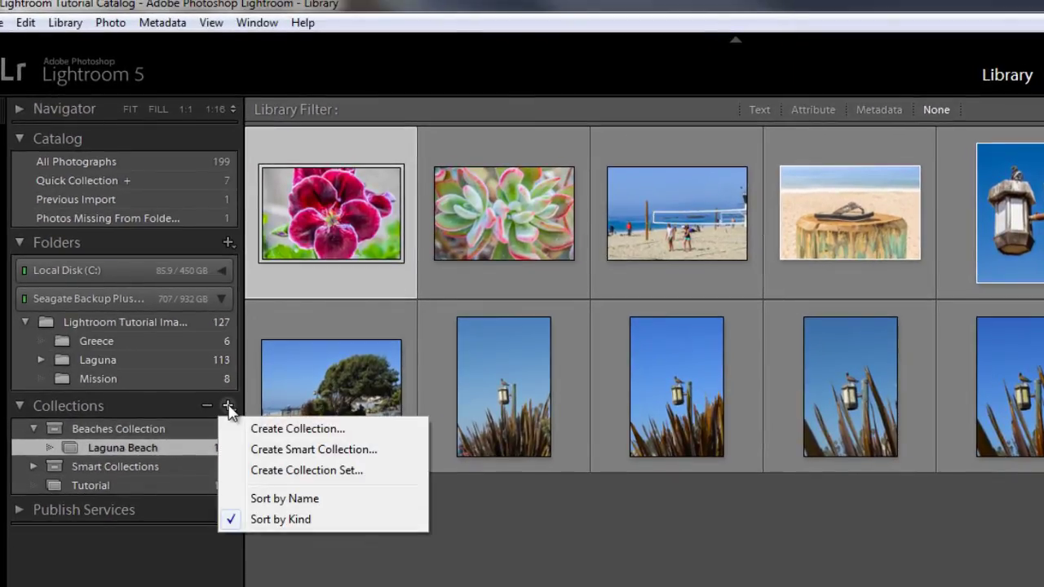
{"action": "left_click", "coordinate": [282, 453]}
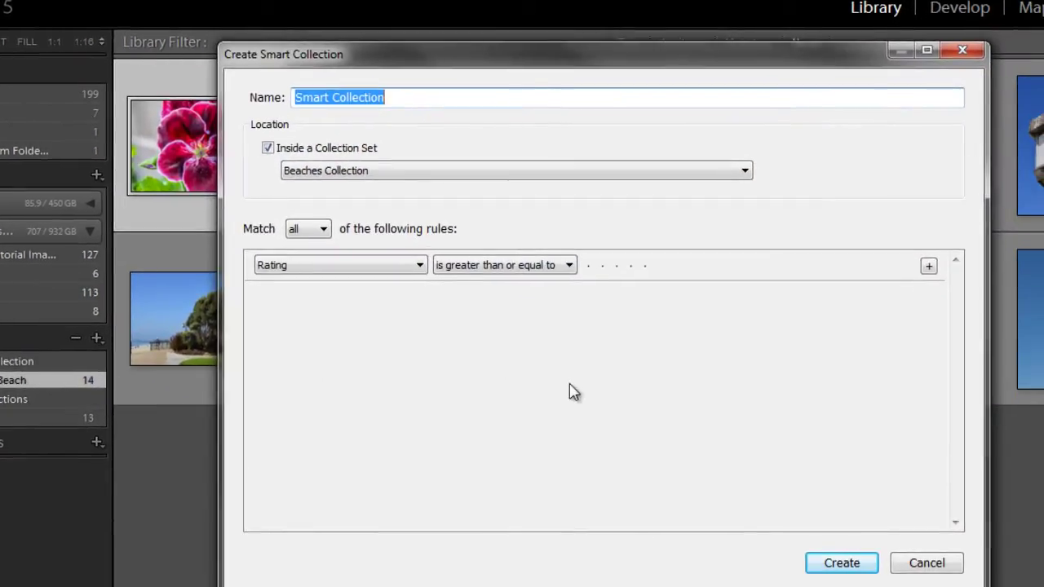
{"action": "left_click", "coordinate": [296, 96]}
{"action": "type", "text": "Tutorial"}
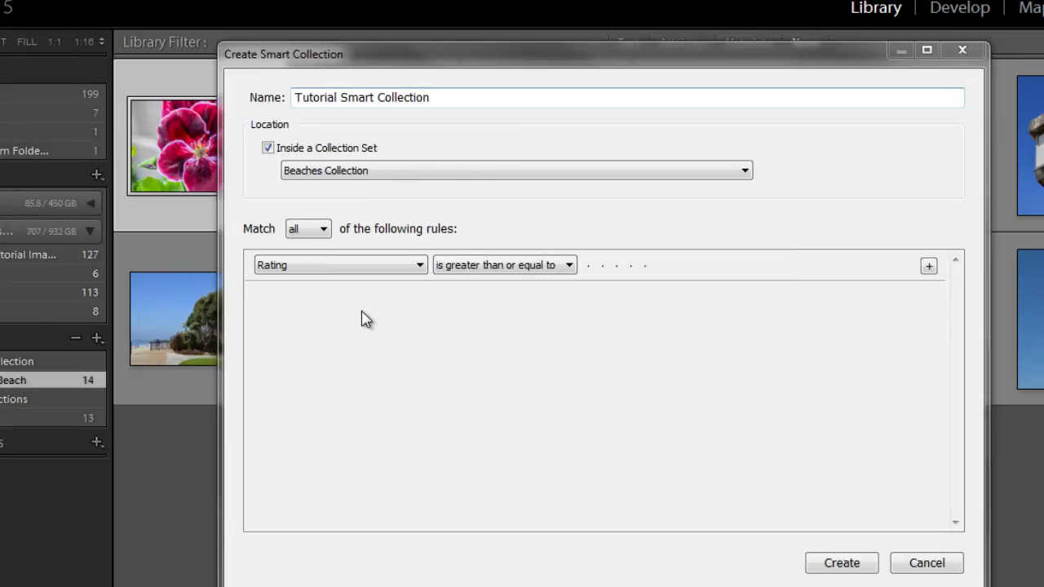
- Add smart collection rules for a rating of at least four stars and Pick Flag is flagged
{"action": "left_click", "coordinate": [421, 268]}
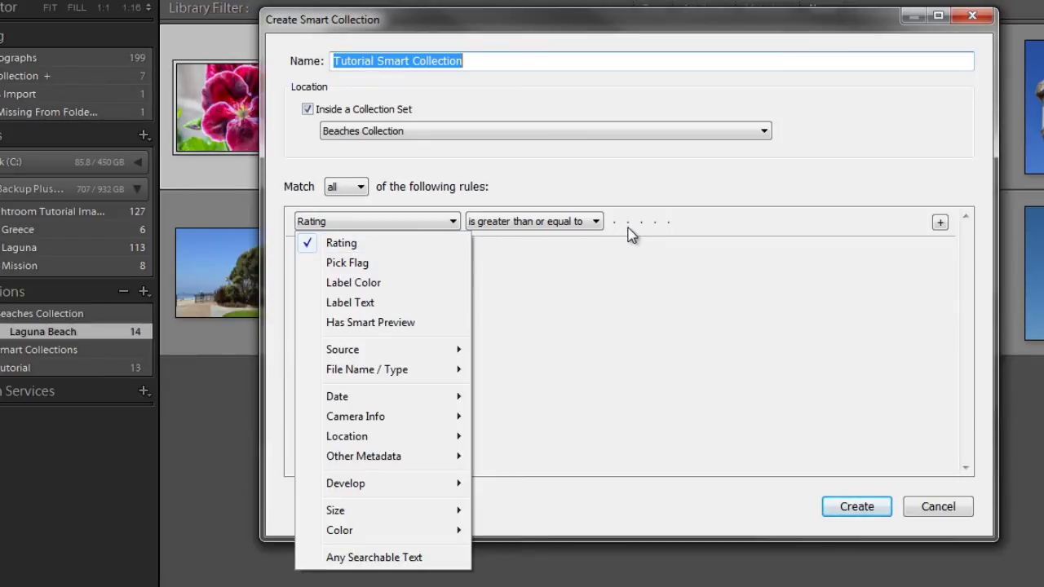
{"action": "left_click", "coordinate": [656, 227]}
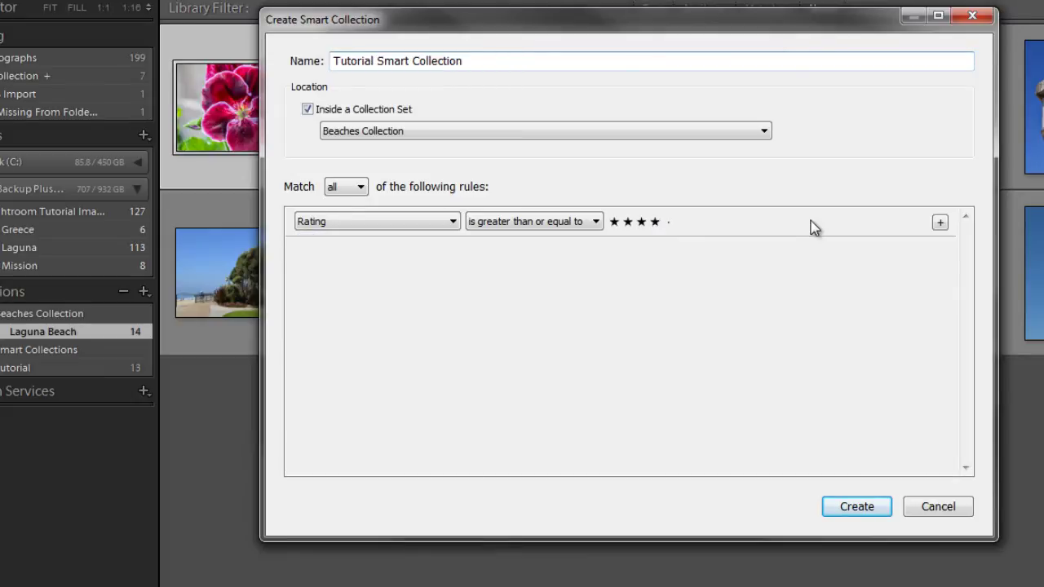
{"action": "left_click", "coordinate": [940, 223]}
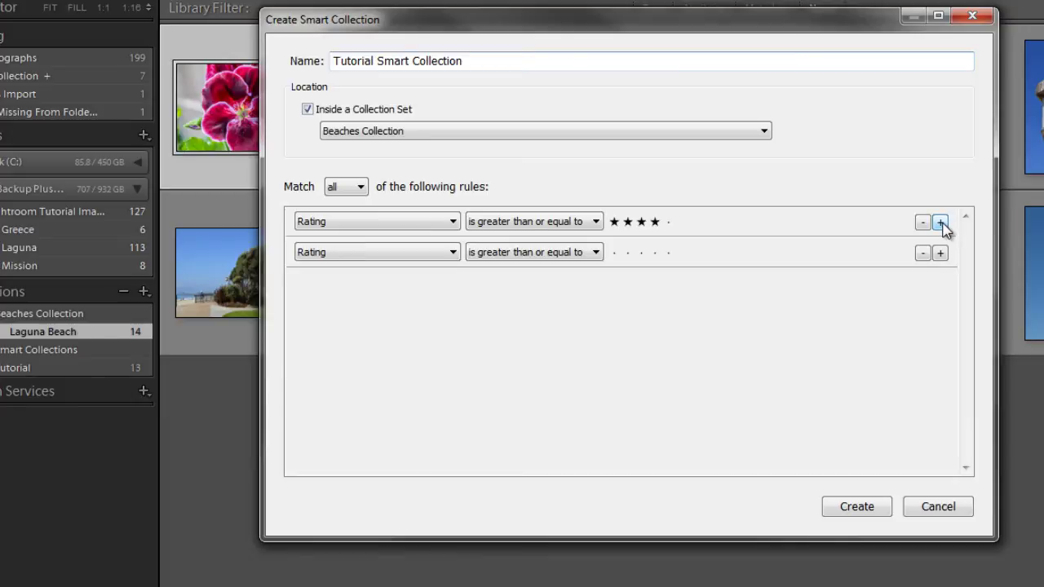
{"action": "left_click", "coordinate": [453, 254]}
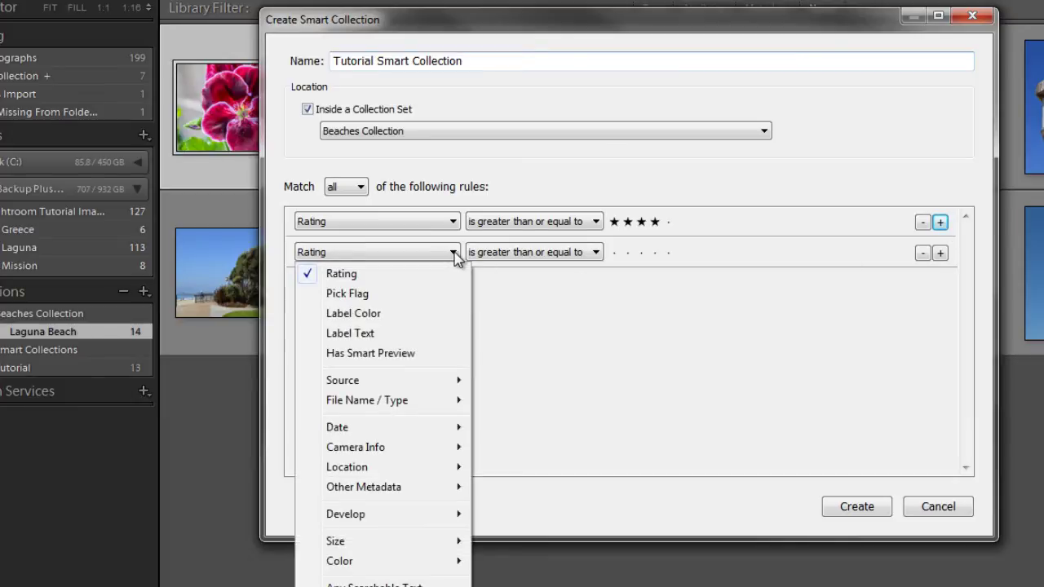
{"action": "left_click", "coordinate": [363, 295]}
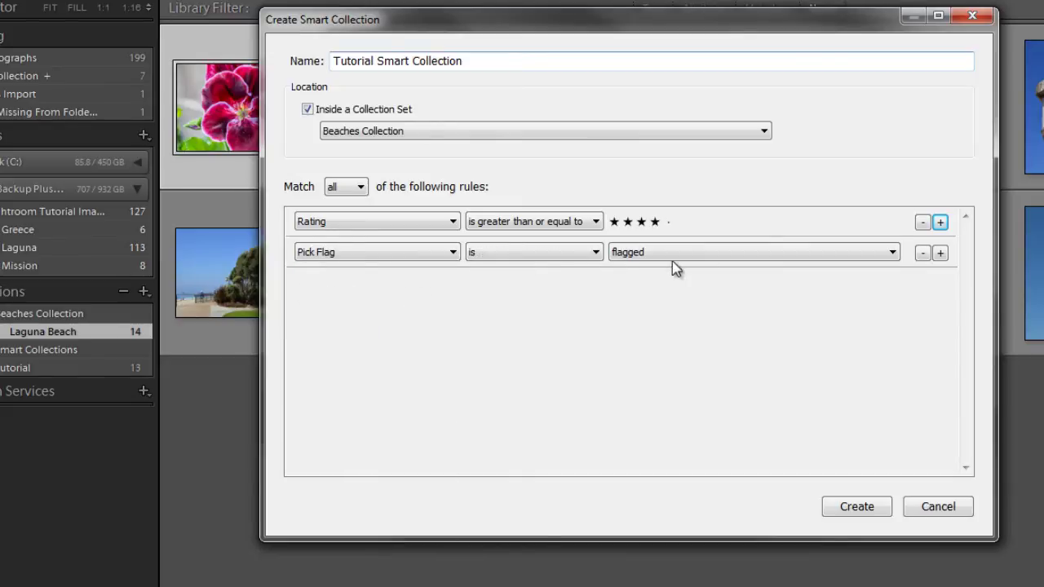
- Add a third rule for Capture Date is in this year, then add a blank fourth rule
{"action": "left_click", "coordinate": [940, 253]}
{"action": "left_click", "coordinate": [453, 284]}
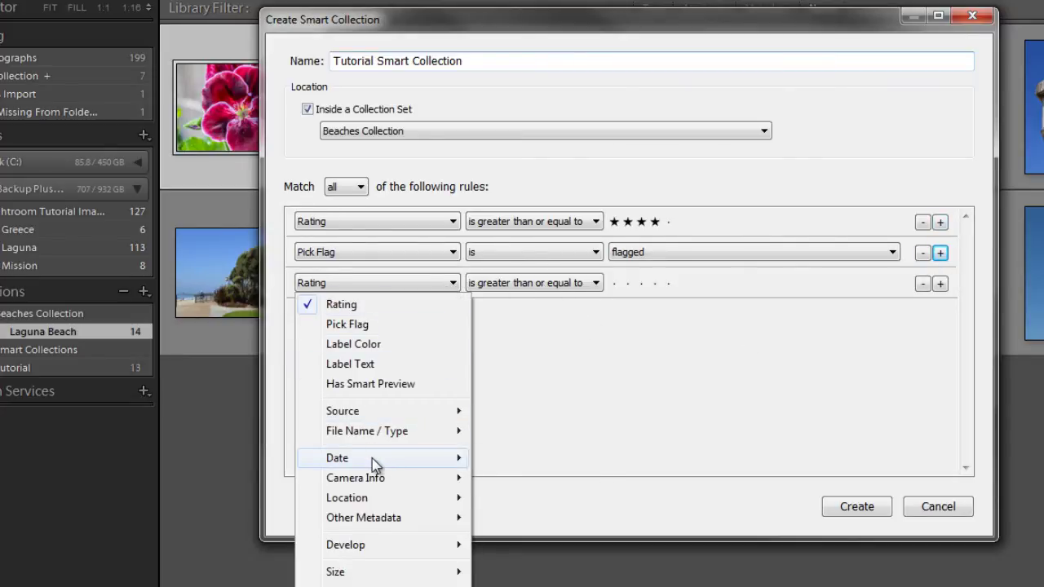
{"action": "mouse_move", "coordinate": [460, 461]}
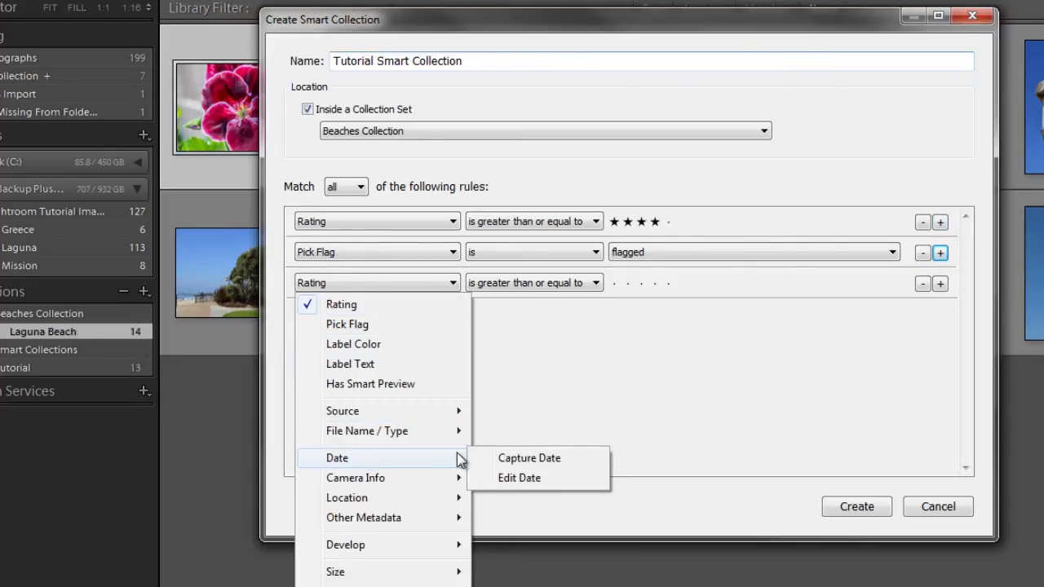
{"action": "left_click", "coordinate": [549, 461]}
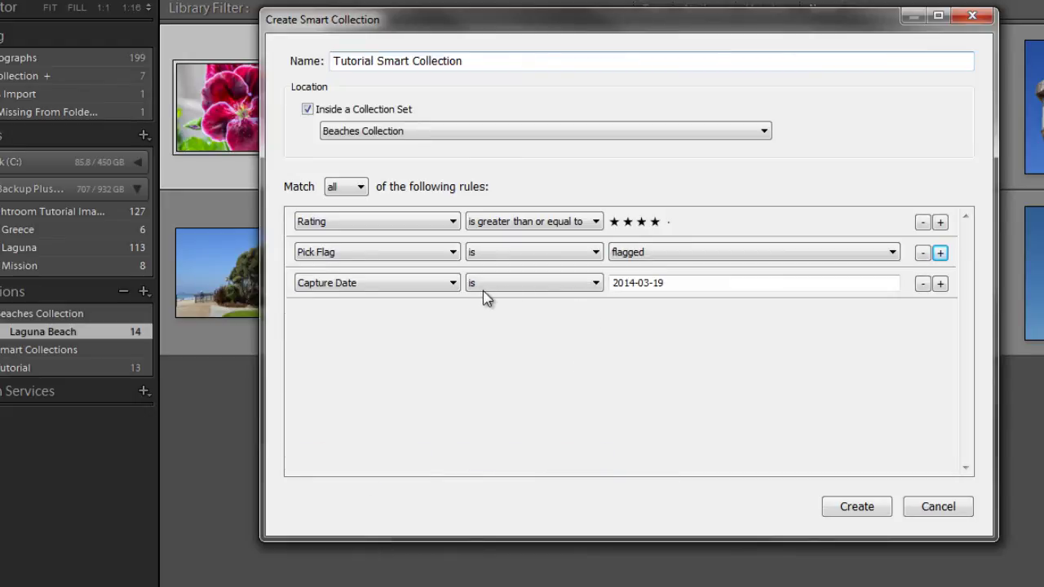
{"action": "left_click", "coordinate": [593, 287]}
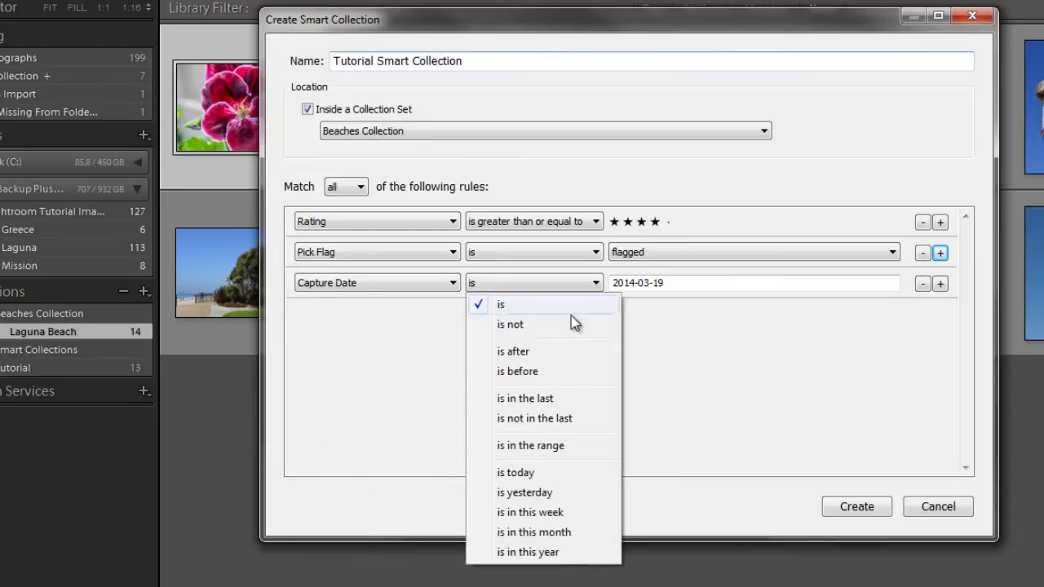
{"action": "left_click", "coordinate": [543, 552]}
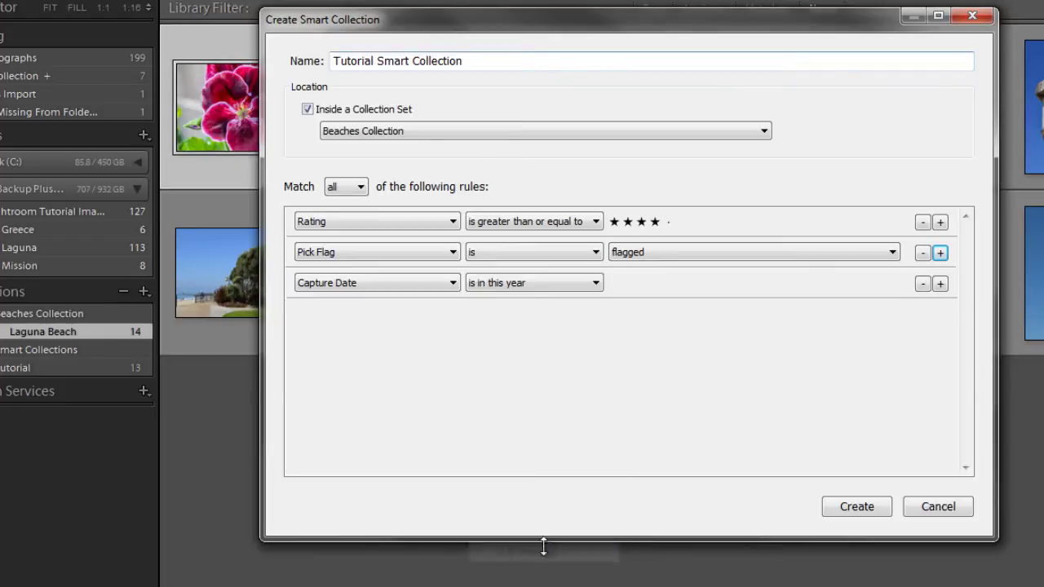
{"action": "left_click", "coordinate": [940, 284]}
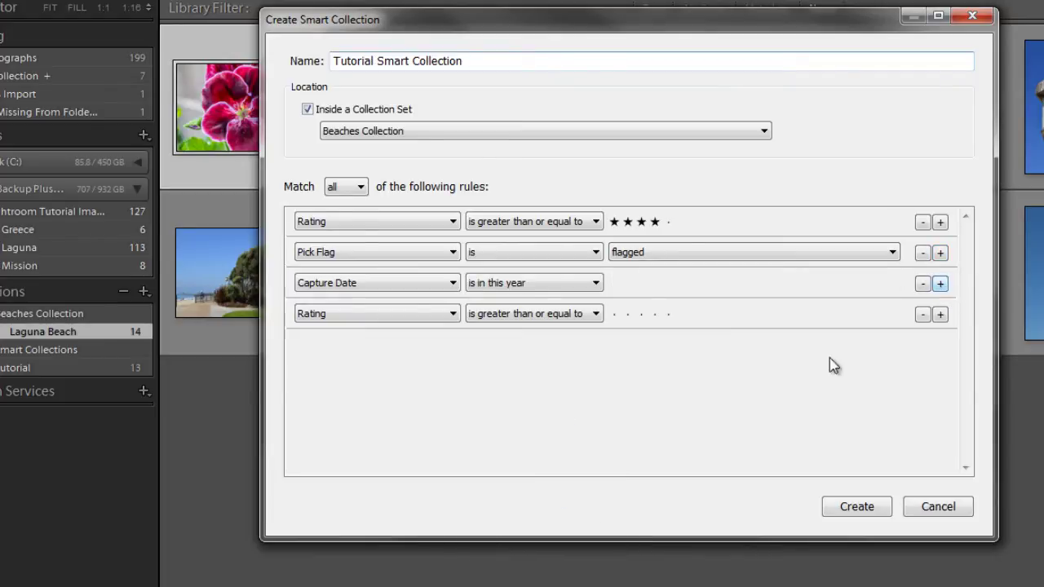
- Set the fourth rule to Other Metadata > Keywords contains 'beach'
{"action": "left_click", "coordinate": [453, 314]}
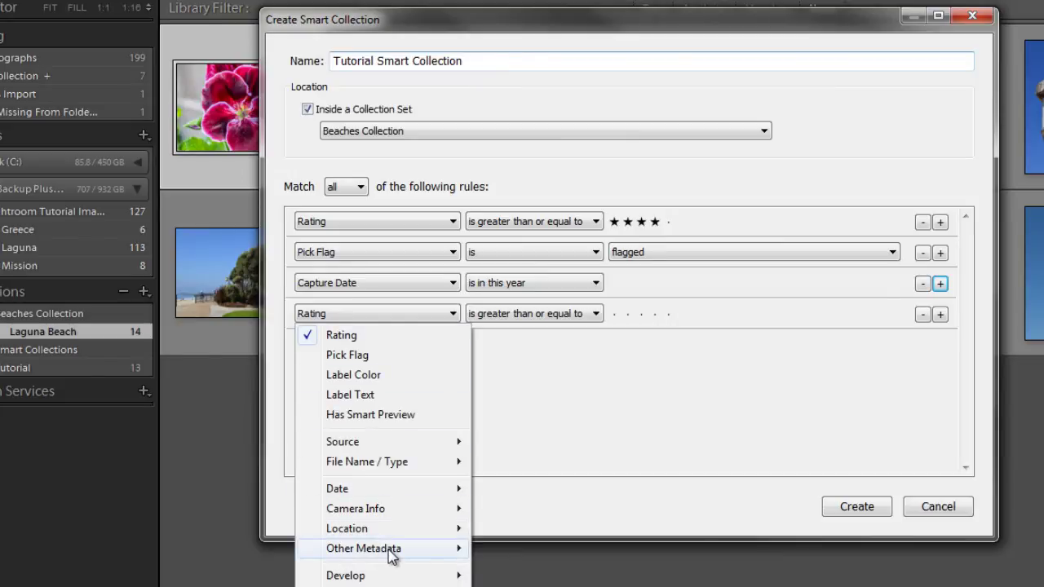
{"action": "mouse_move", "coordinate": [391, 554]}
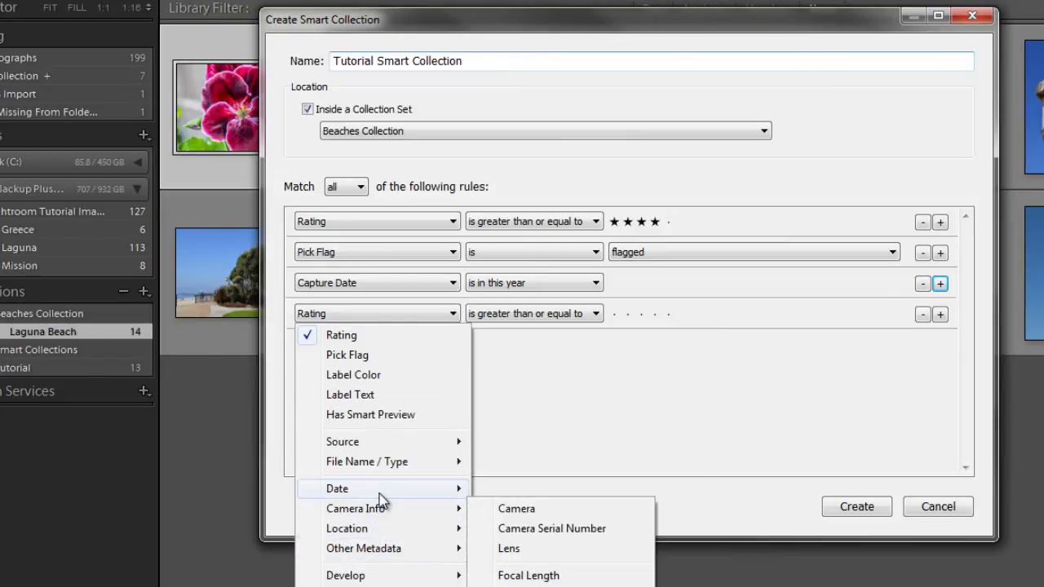
{"action": "mouse_move", "coordinate": [364, 496]}
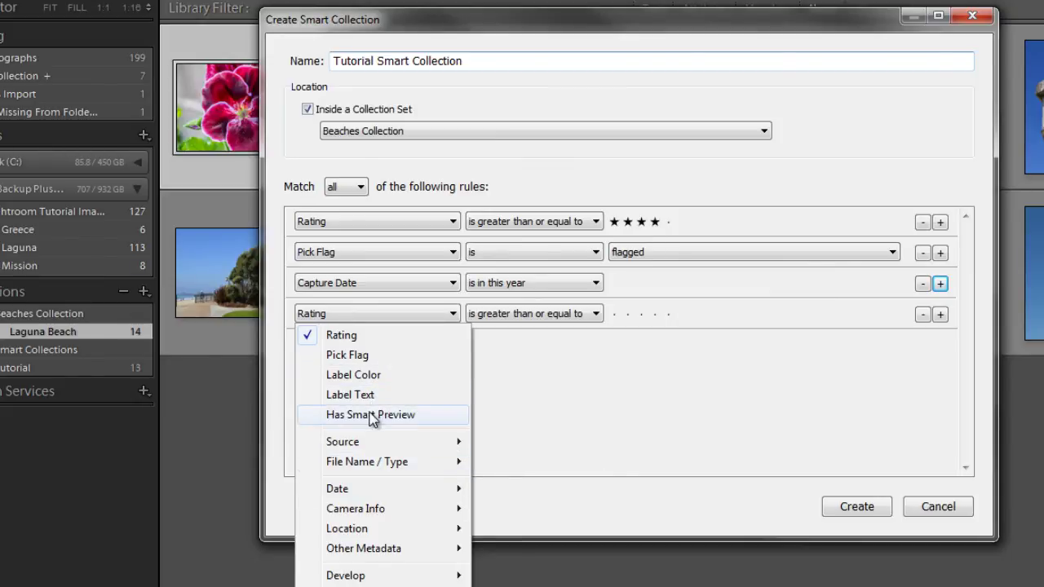
{"action": "mouse_move", "coordinate": [371, 463]}
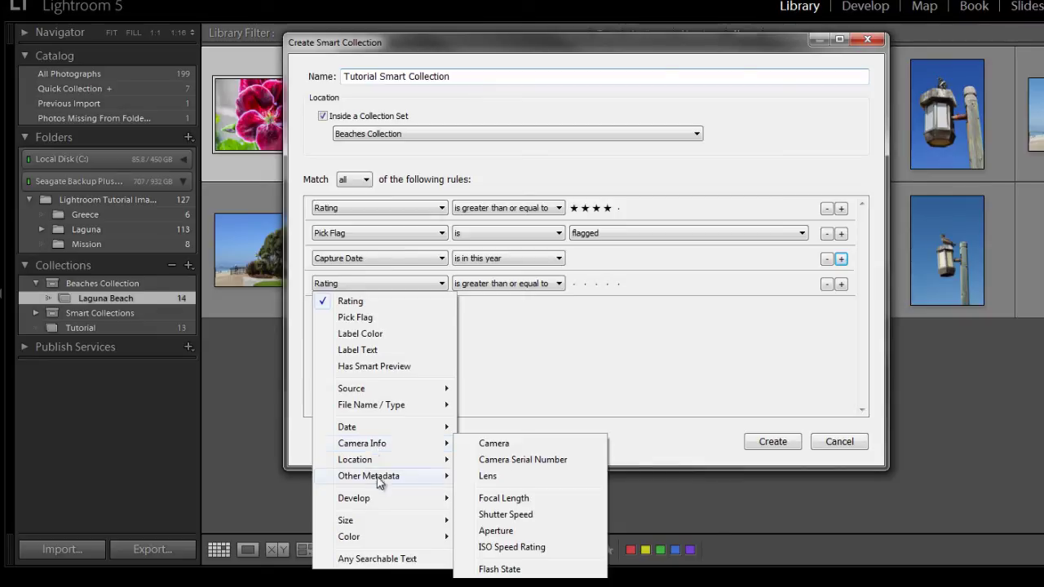
{"action": "mouse_move", "coordinate": [382, 503]}
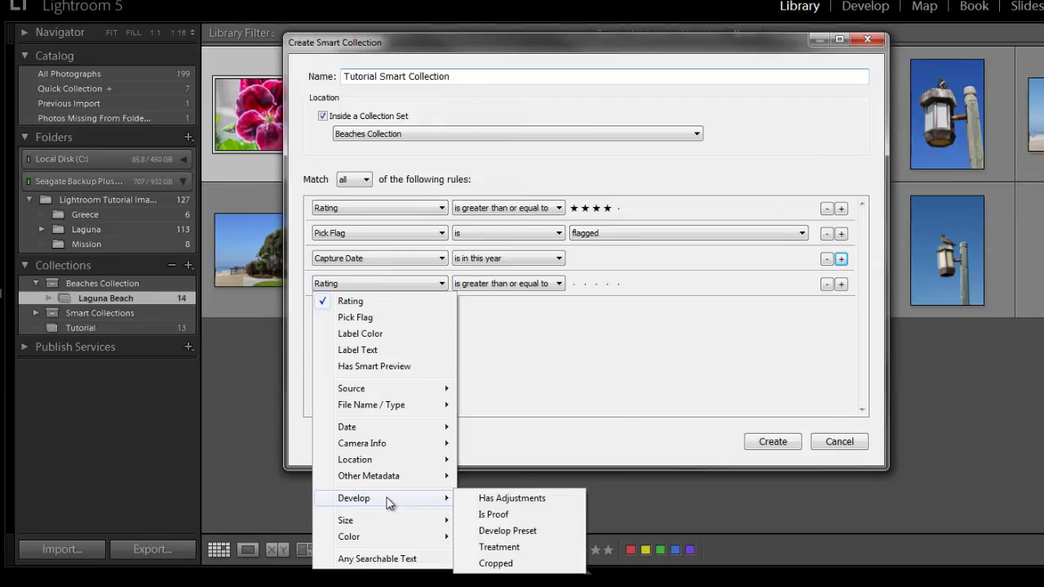
{"action": "mouse_move", "coordinate": [369, 480]}
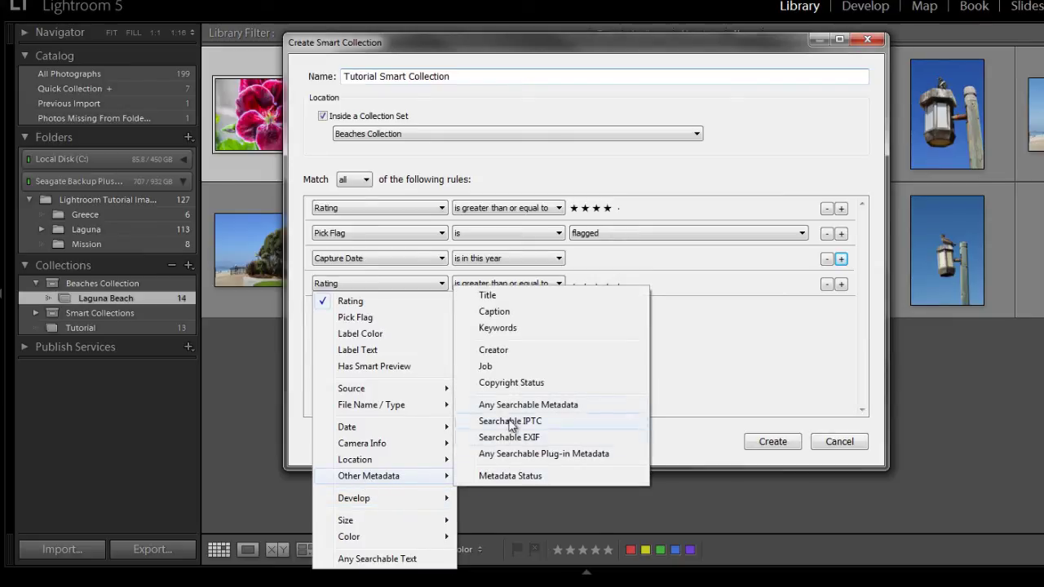
{"action": "left_click", "coordinate": [499, 329]}
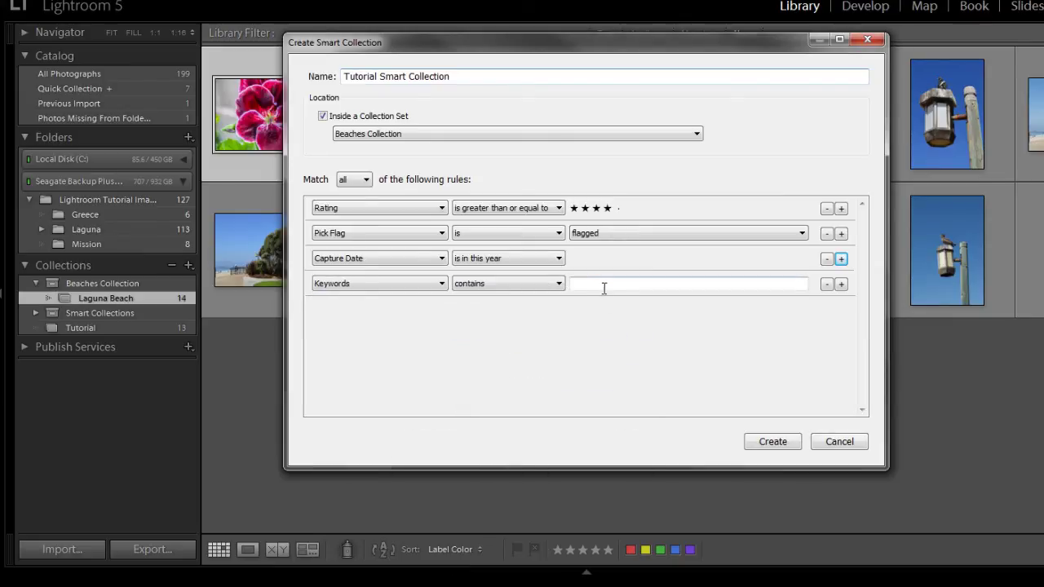
{"action": "type", "text": "beach"}
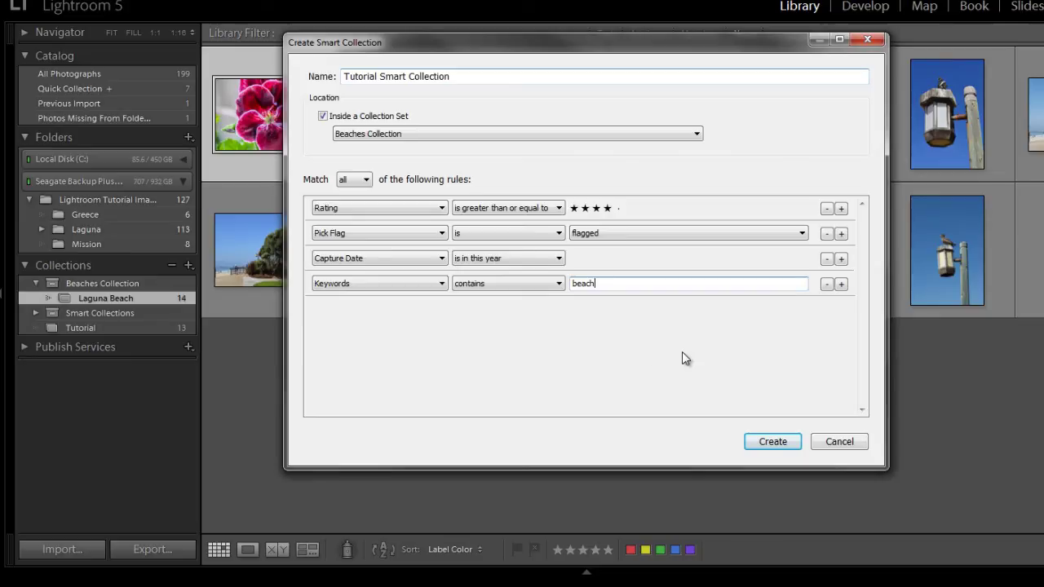
- Create Tutorial Smart Collection in Beaches Collection, which gathers the 3 matching photos
{"action": "left_click", "coordinate": [774, 442]}
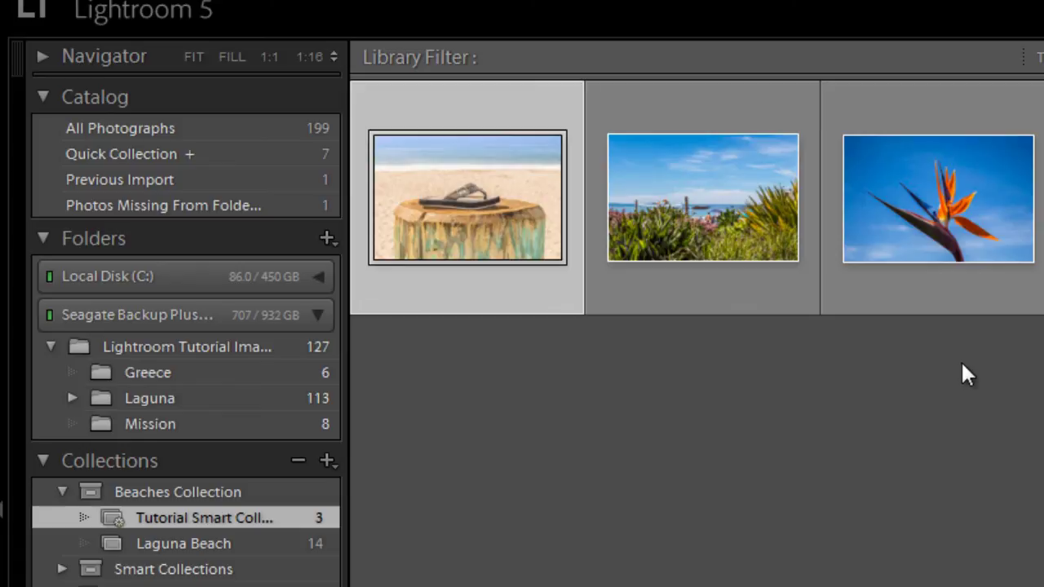
- Show thumbnail info and rate DSC_0137 three stars, removing it from the smart collection
{"action": "left_click", "coordinate": [954, 301]}
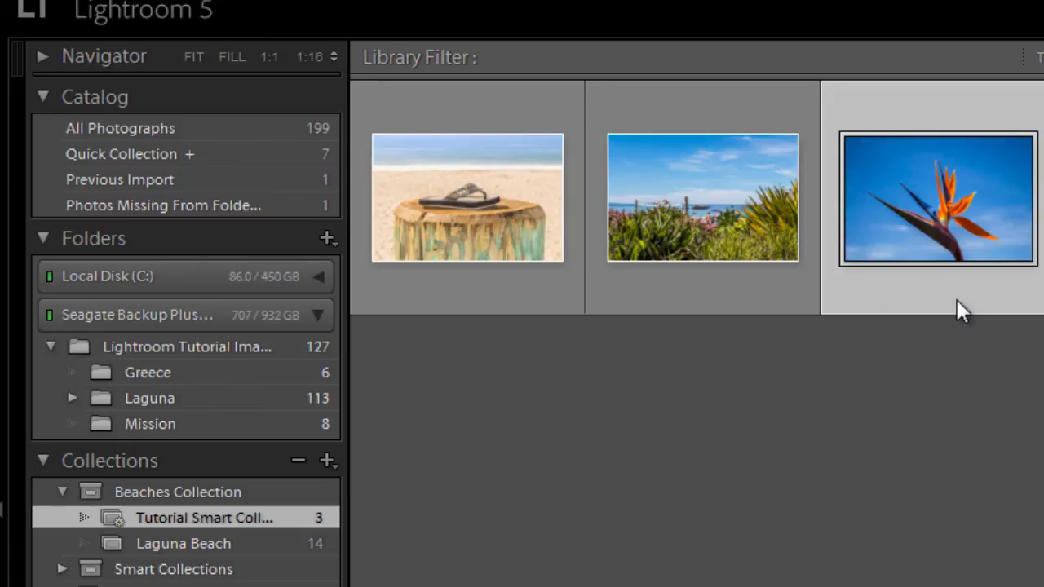
{"action": "key", "text": "j"}
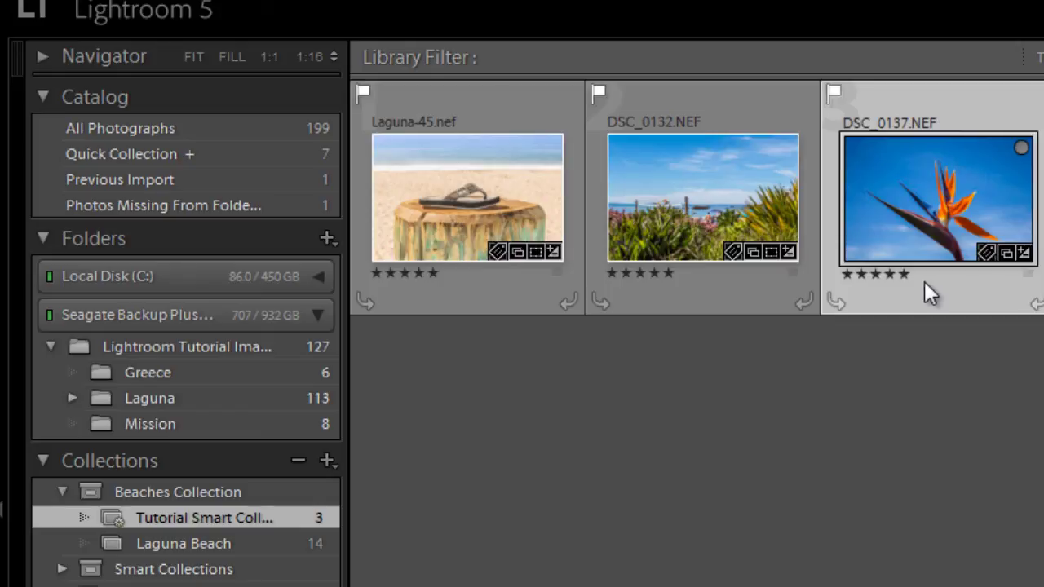
{"action": "left_click", "coordinate": [877, 276]}
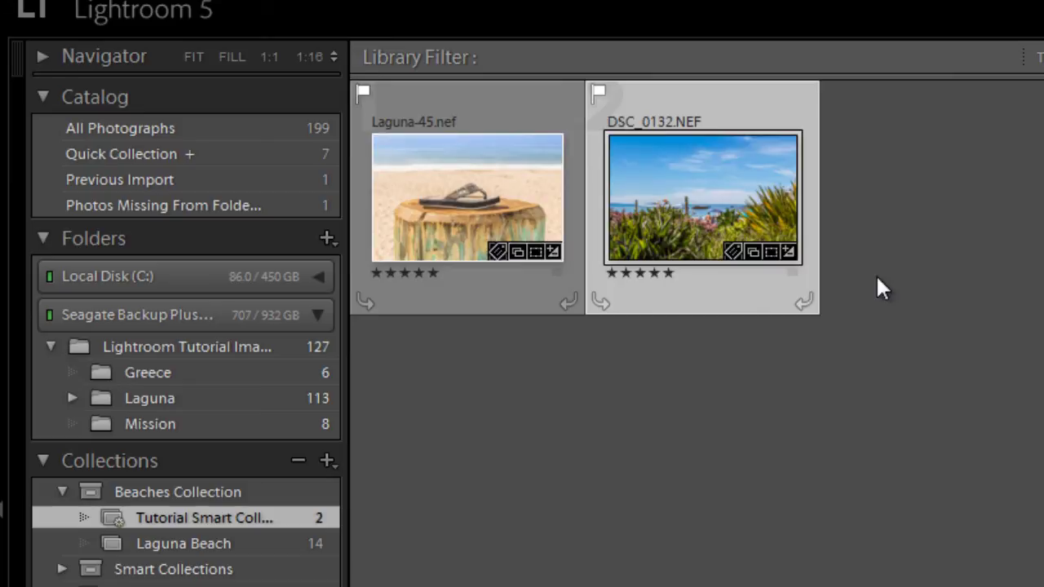